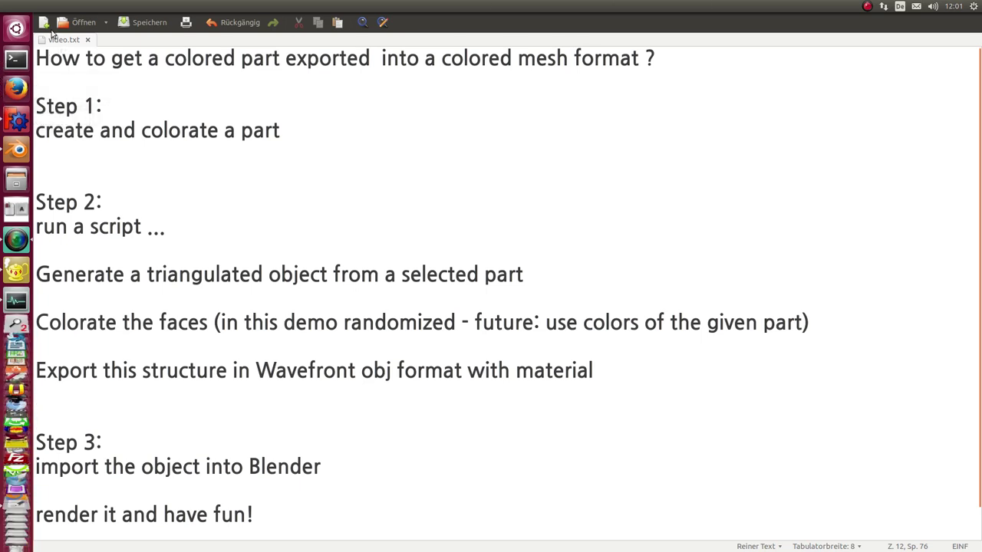
Open the recent FreeCAD document m02_testdaten_einfach.fcstd.
{"action": "left_click", "coordinate": [18, 120]}
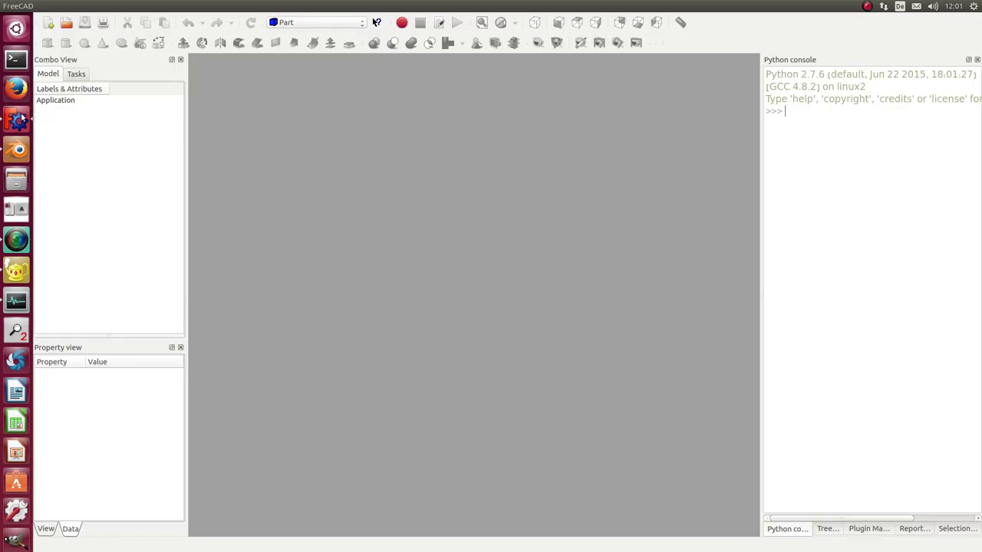
{"action": "left_click", "coordinate": [44, 7]}
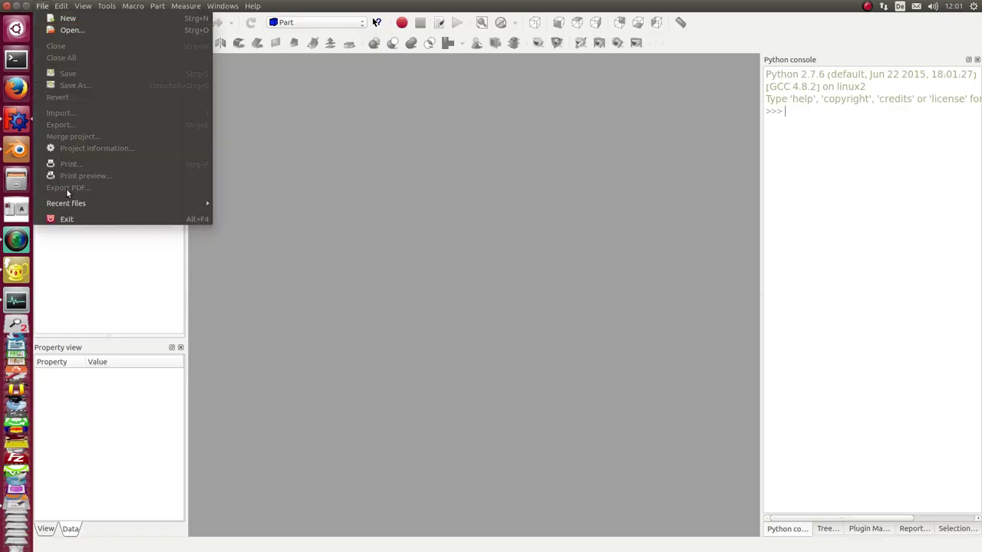
{"action": "mouse_move", "coordinate": [66, 203]}
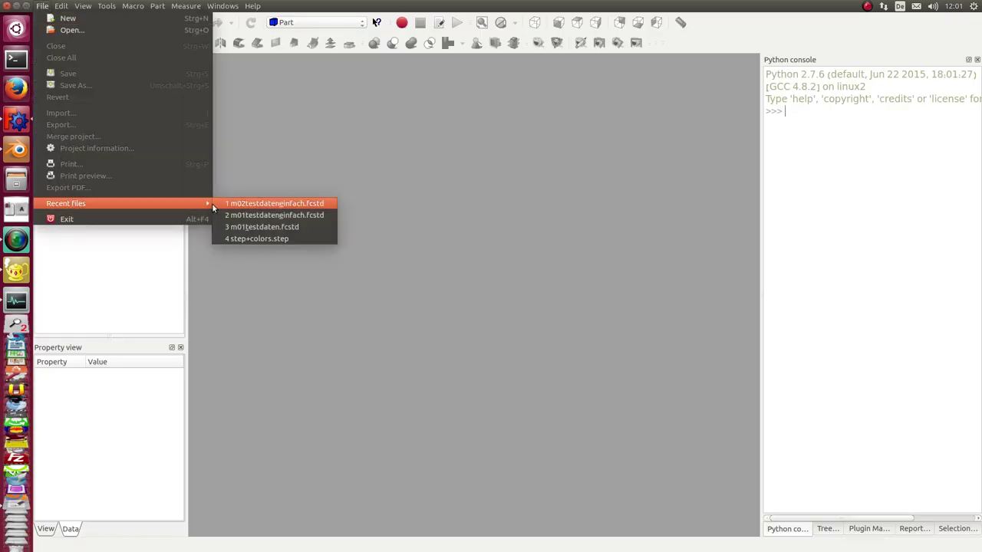
{"action": "left_click", "coordinate": [230, 206]}
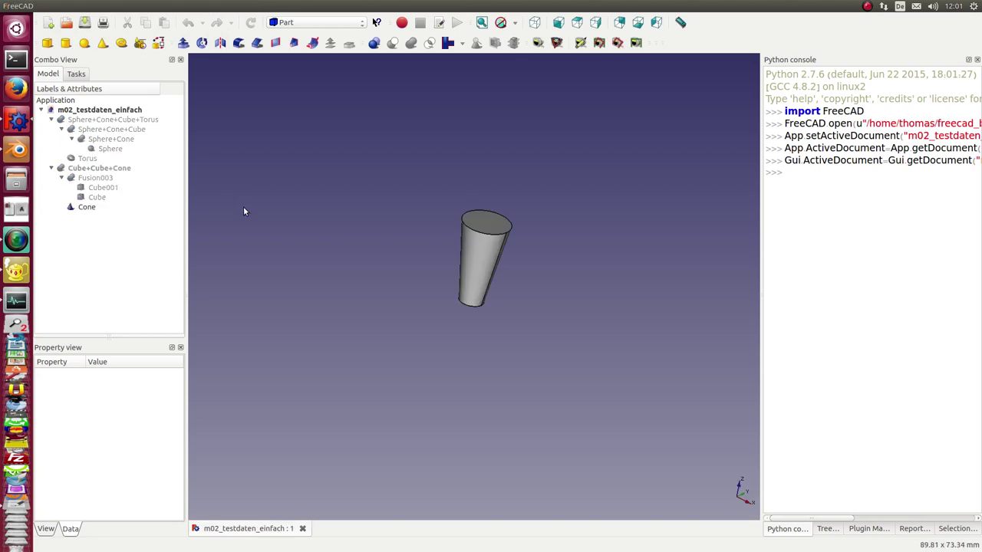
Show the Cube, hide the Cone, and check the Cube's 10 mm height.
{"action": "left_click", "coordinate": [95, 198]}
{"action": "key", "text": "space"}
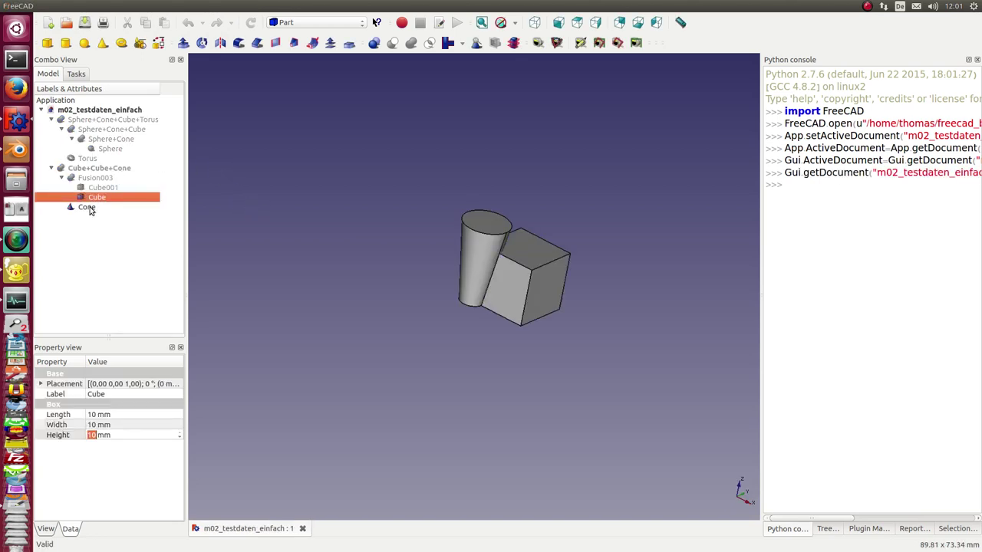
{"action": "left_click", "coordinate": [87, 207]}
{"action": "key", "text": "space"}
{"action": "left_click", "coordinate": [509, 280]}
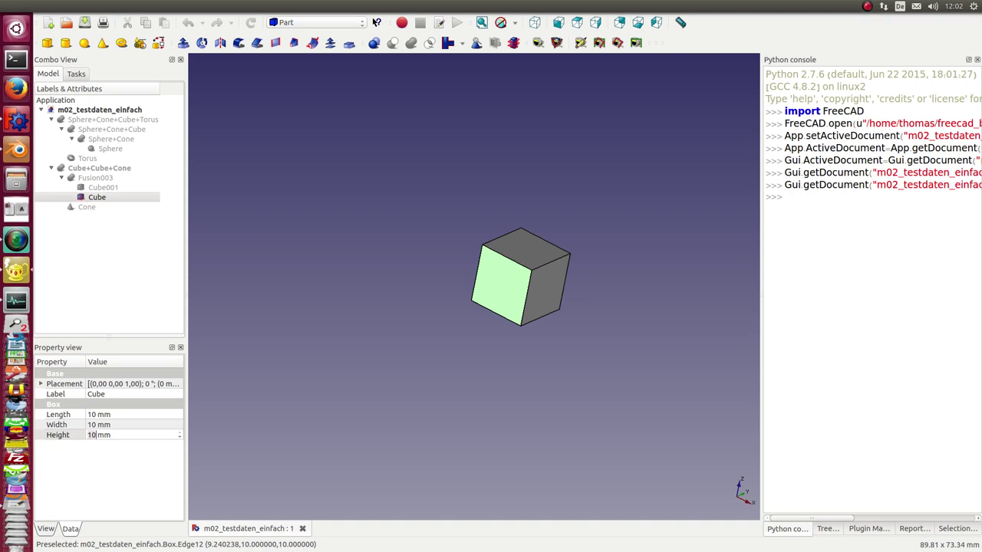
{"action": "left_click", "coordinate": [95, 435]}
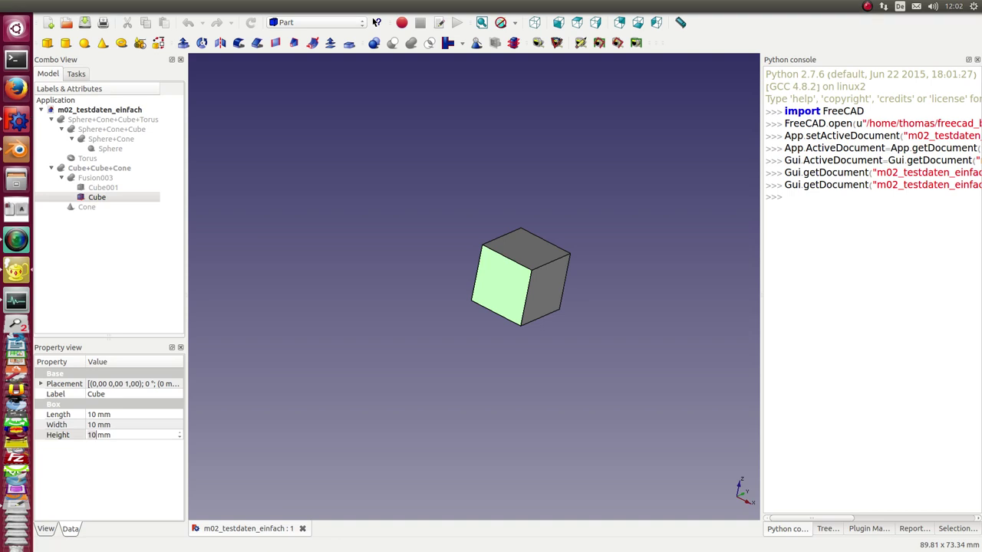
Run genobj() and genmat() to create a colored Cube_triangulated mesh, then switch to Blender.
{"action": "left_click", "coordinate": [824, 208]}
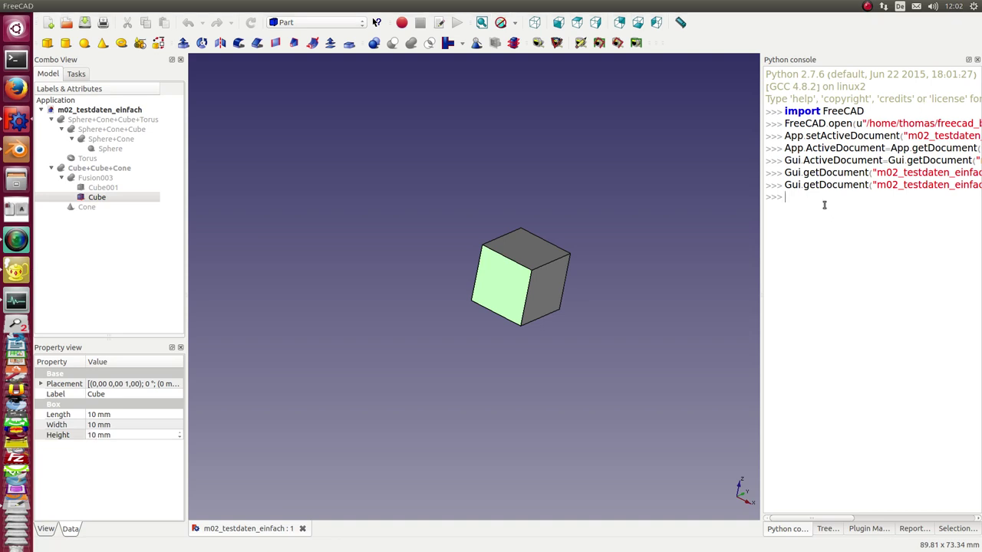
{"action": "key", "text": "ctrl+v"}
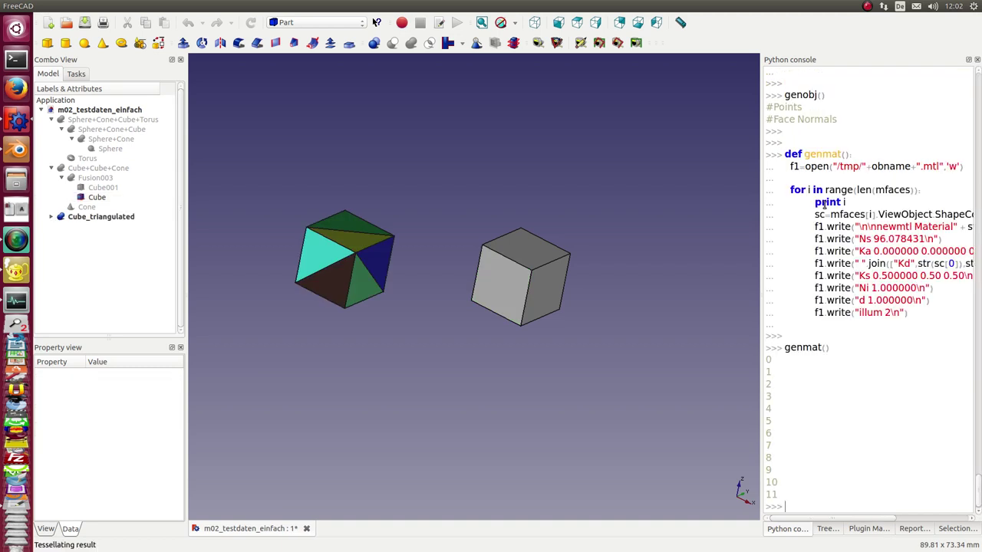
{"action": "left_click", "coordinate": [102, 219]}
{"action": "mouse_move", "coordinate": [310, 376]}
{"action": "middle_mouse_down"}
{"action": "mouse_move", "coordinate": [328, 287]}
{"action": "mouse_move", "coordinate": [587, 329]}
{"action": "mouse_move", "coordinate": [634, 166]}
{"action": "mouse_move", "coordinate": [371, 305]}
{"action": "mouse_move", "coordinate": [471, 386]}
{"action": "mouse_move", "coordinate": [475, 375]}
{"action": "middle_mouse_up"}
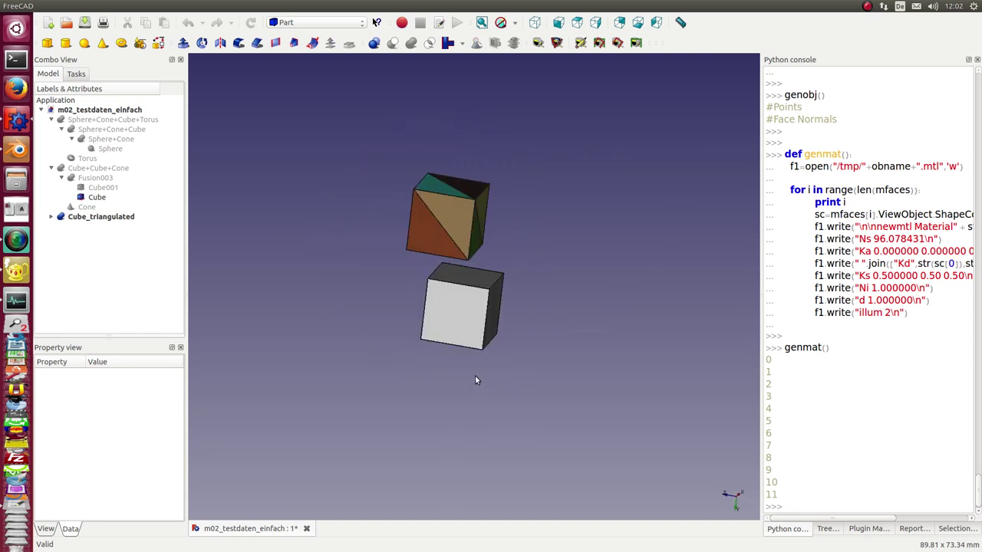
{"action": "left_click", "coordinate": [17, 151]}
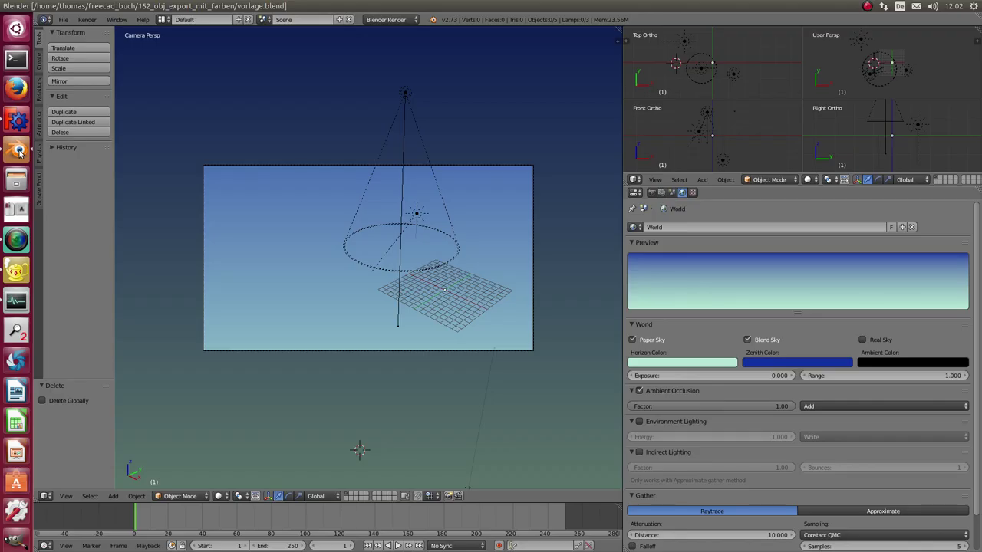
Start a Wavefront OBJ import with Forward set to -Y and pick /tmp/Cube.obj.
{"action": "left_click", "coordinate": [64, 20]}
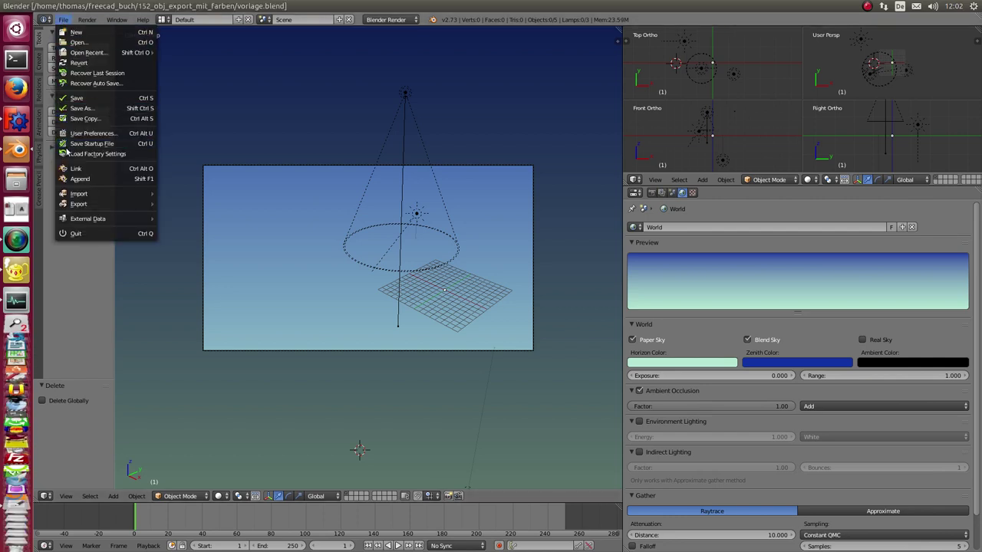
{"action": "mouse_move", "coordinate": [80, 193]}
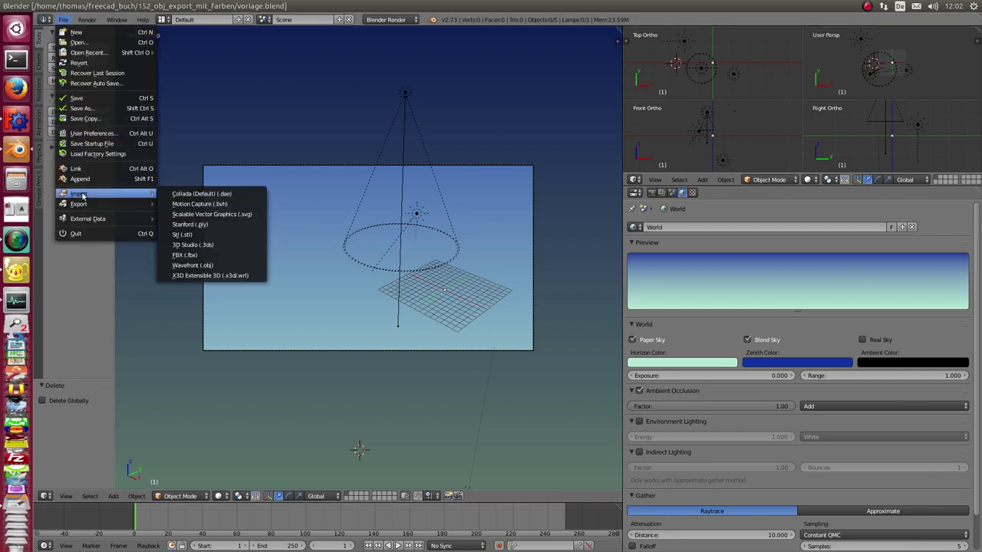
{"action": "left_click", "coordinate": [198, 265]}
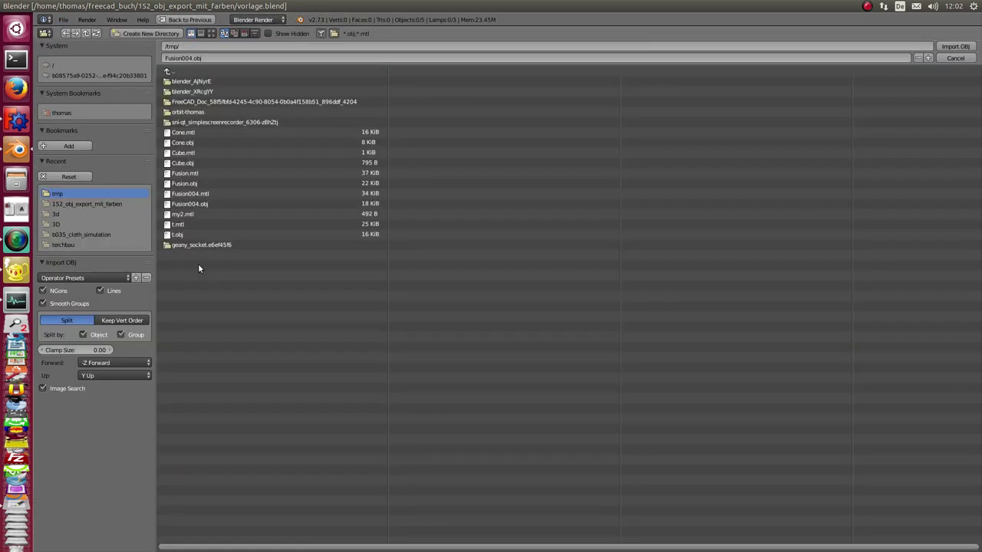
{"action": "left_click", "coordinate": [106, 366]}
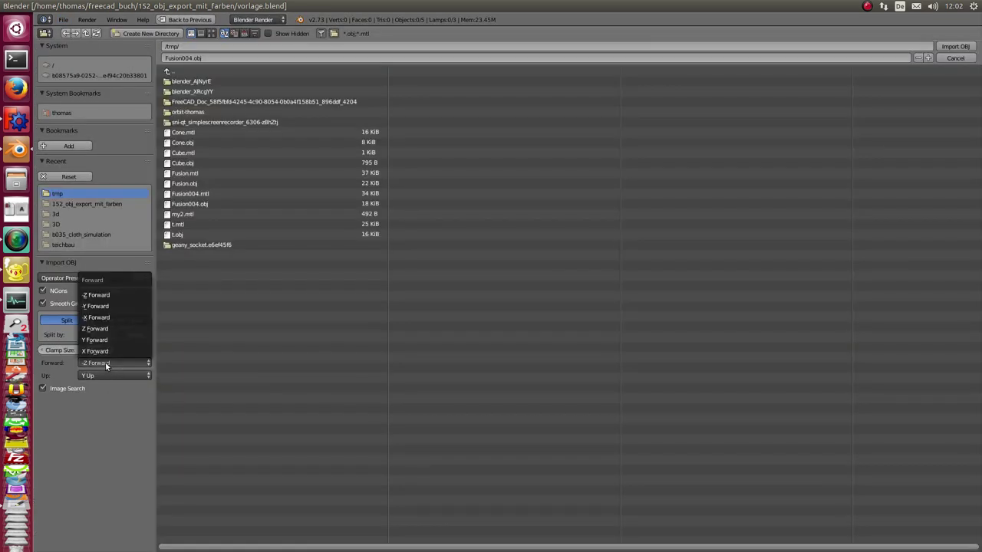
{"action": "left_click", "coordinate": [102, 307]}
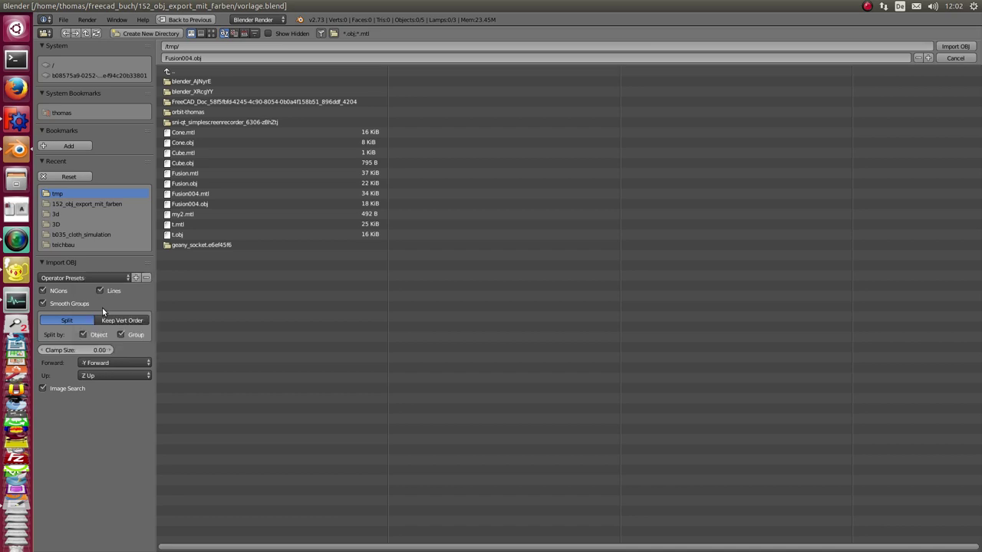
{"action": "left_click", "coordinate": [190, 164]}
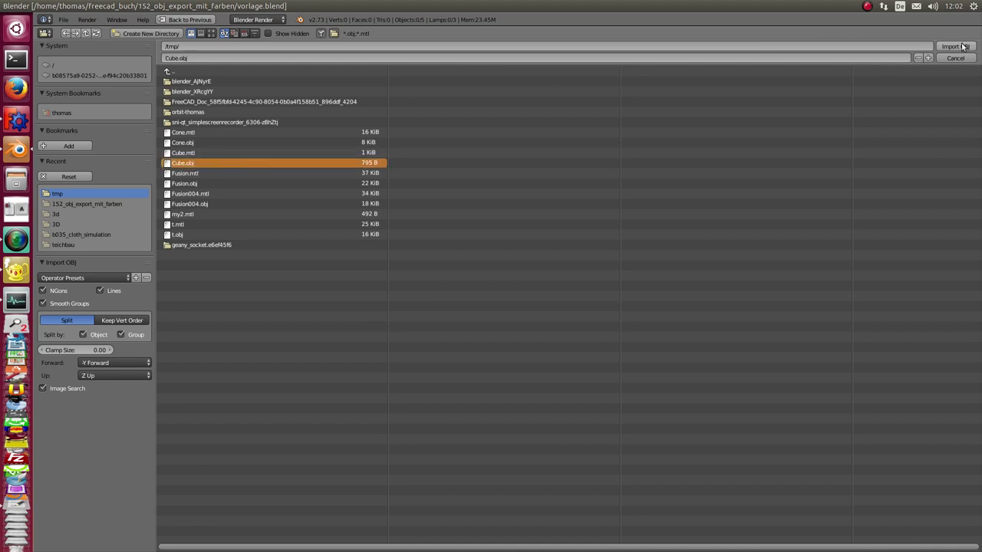
Import Cube.obj, render it with F12, close the render, and return to FreeCAD.
{"action": "left_click", "coordinate": [958, 48]}
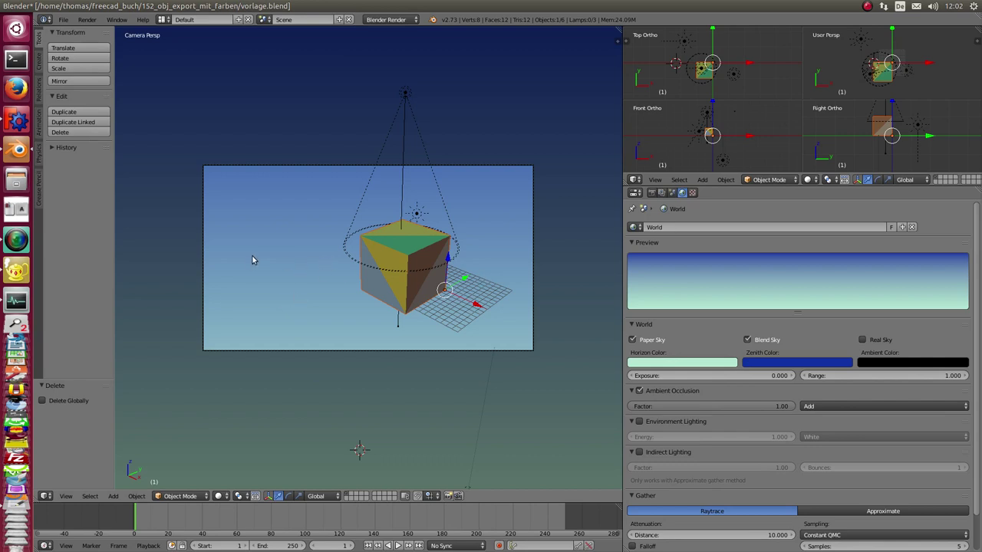
{"action": "mouse_move", "coordinate": [252, 260]}
{"action": "middle_mouse_down"}
{"action": "mouse_move", "coordinate": [438, 251]}
{"action": "mouse_move", "coordinate": [417, 125]}
{"action": "mouse_move", "coordinate": [257, 183]}
{"action": "mouse_move", "coordinate": [270, 290]}
{"action": "mouse_move", "coordinate": [259, 372]}
{"action": "mouse_move", "coordinate": [155, 378]}
{"action": "middle_mouse_up"}
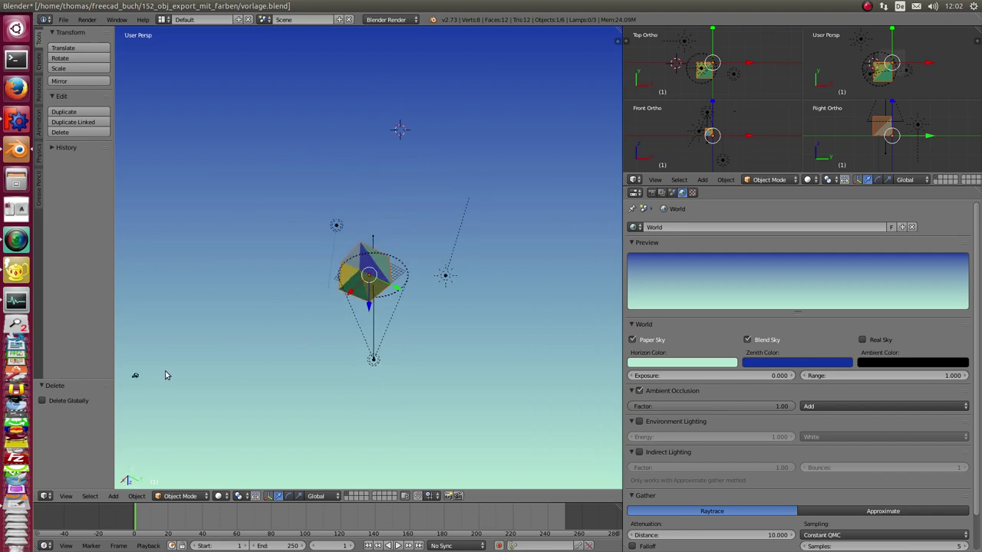
{"action": "key", "text": "F12"}
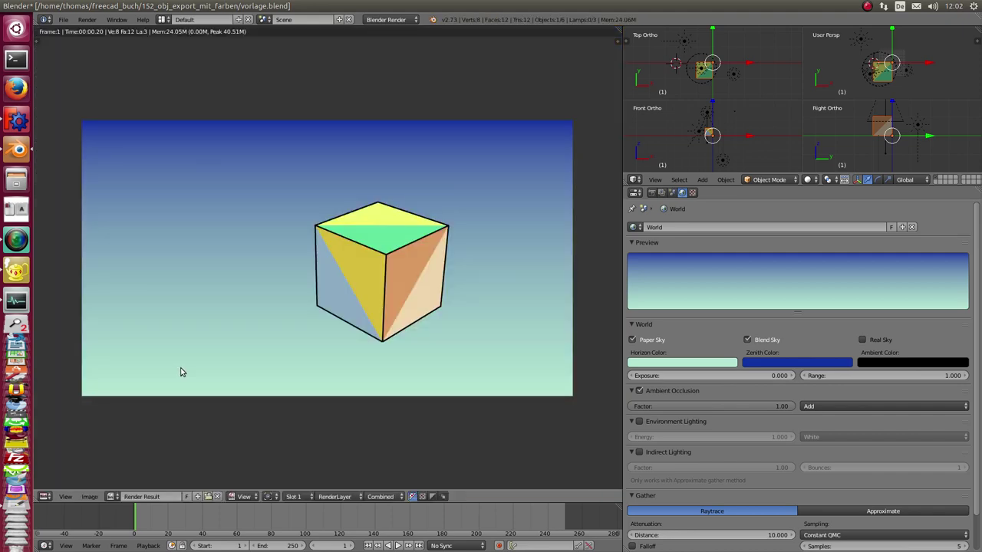
{"action": "key", "text": "Escape"}
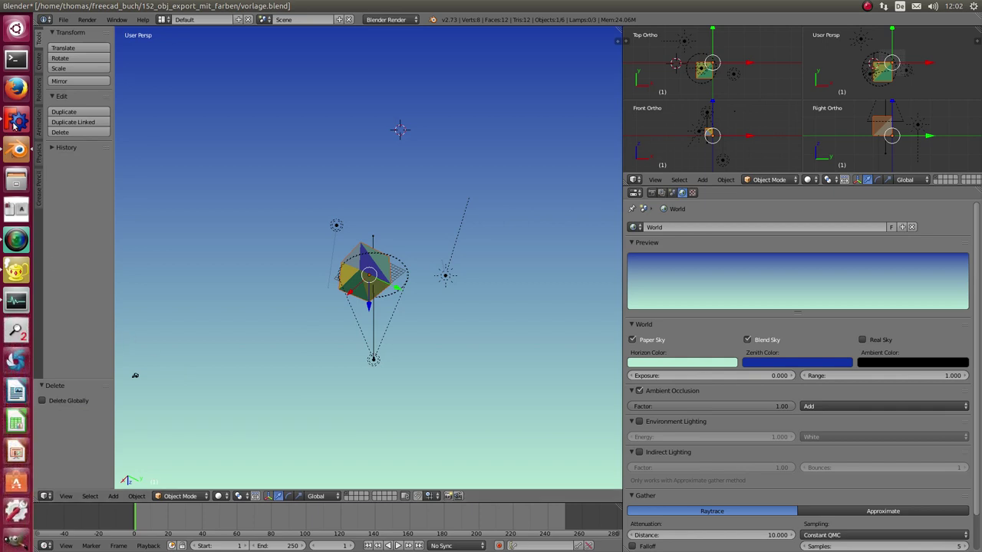
{"action": "left_click", "coordinate": [16, 123]}
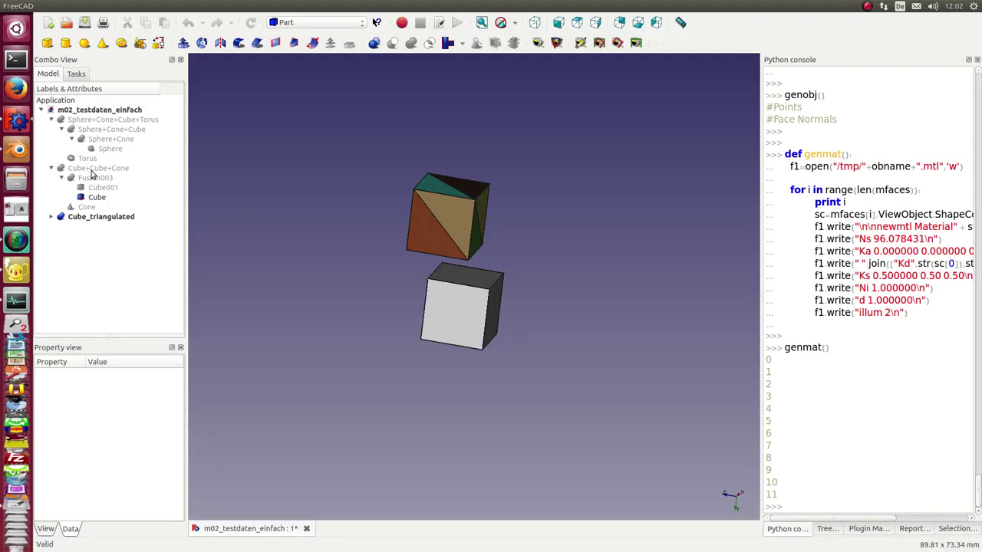
Show the Cube+Cube+Cone part and select its new 156-triangle Cube_Cube_Cone_triangulated mesh.
{"action": "left_click", "coordinate": [92, 170]}
{"action": "key", "text": "space"}
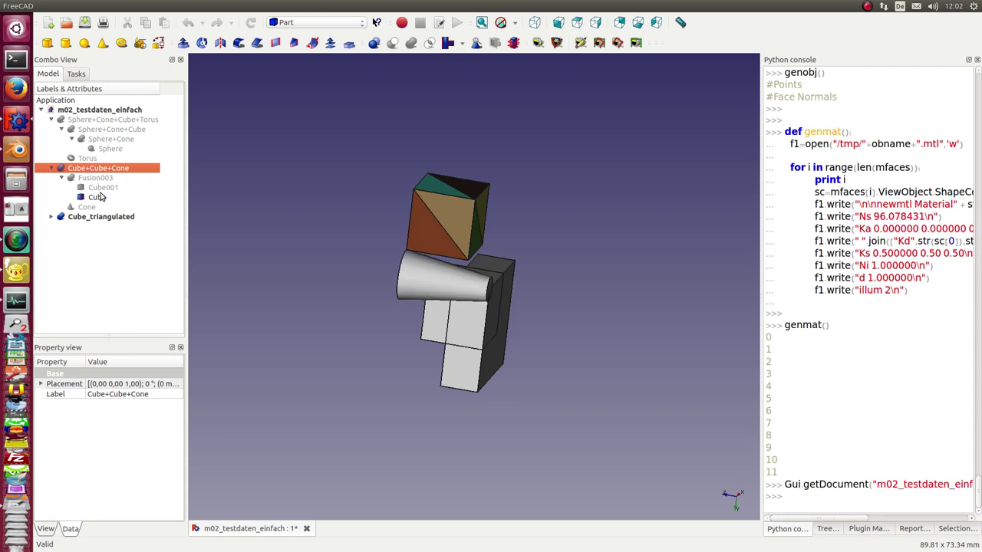
{"action": "left_click", "coordinate": [99, 198]}
{"action": "middle_click_drag", "start_coordinate": [246, 261], "coordinate": [337, 302]}
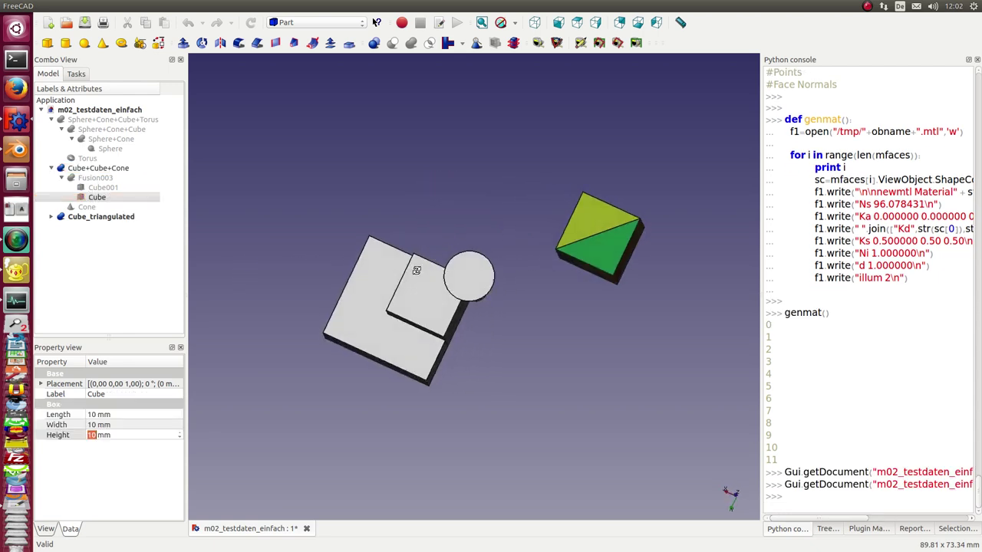
{"action": "left_click", "coordinate": [356, 294]}
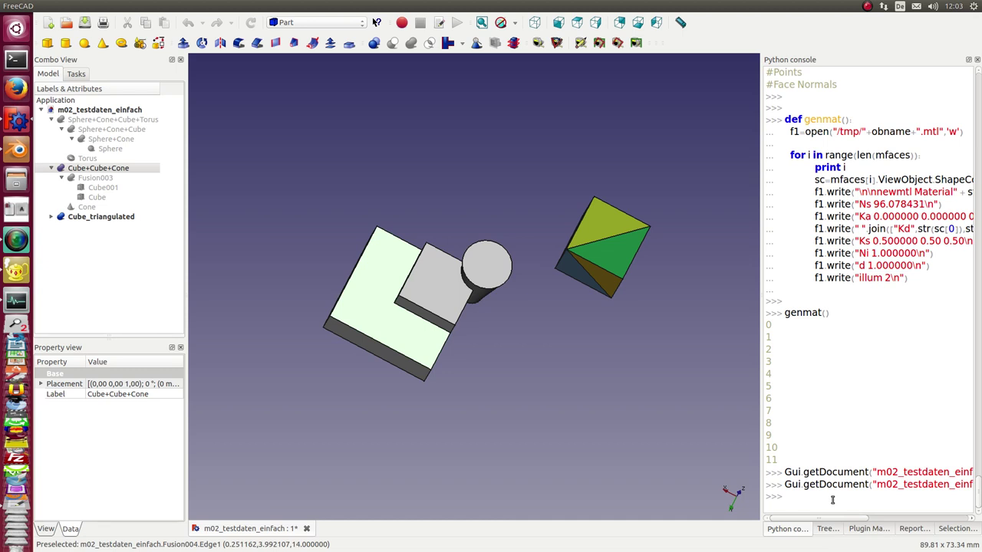
{"action": "mouse_move", "coordinate": [588, 409]}
{"action": "middle_mouse_down"}
{"action": "mouse_move", "coordinate": [584, 392]}
{"action": "mouse_move", "coordinate": [442, 333]}
{"action": "mouse_move", "coordinate": [239, 331]}
{"action": "mouse_move", "coordinate": [380, 243]}
{"action": "mouse_move", "coordinate": [581, 300]}
{"action": "middle_mouse_up"}
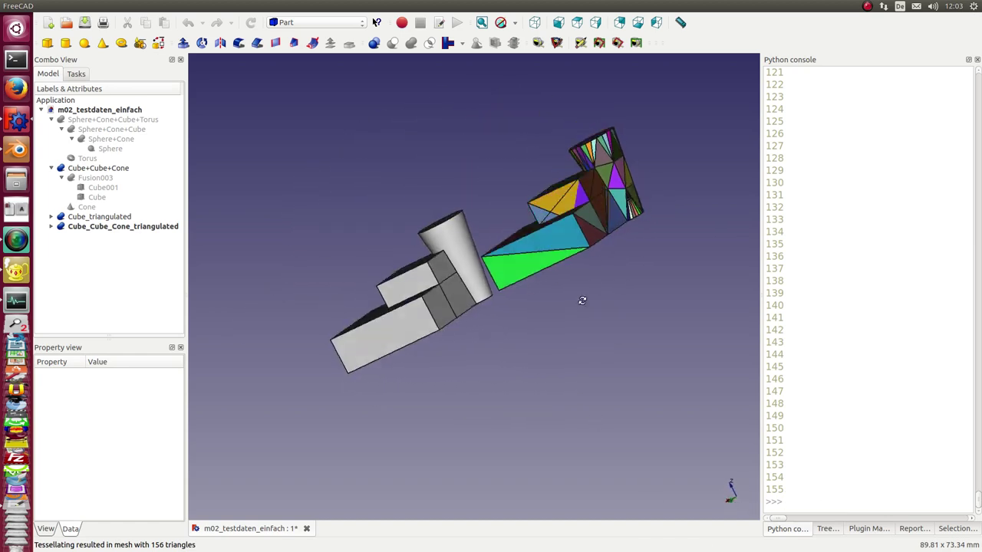
{"action": "left_click", "coordinate": [163, 227]}
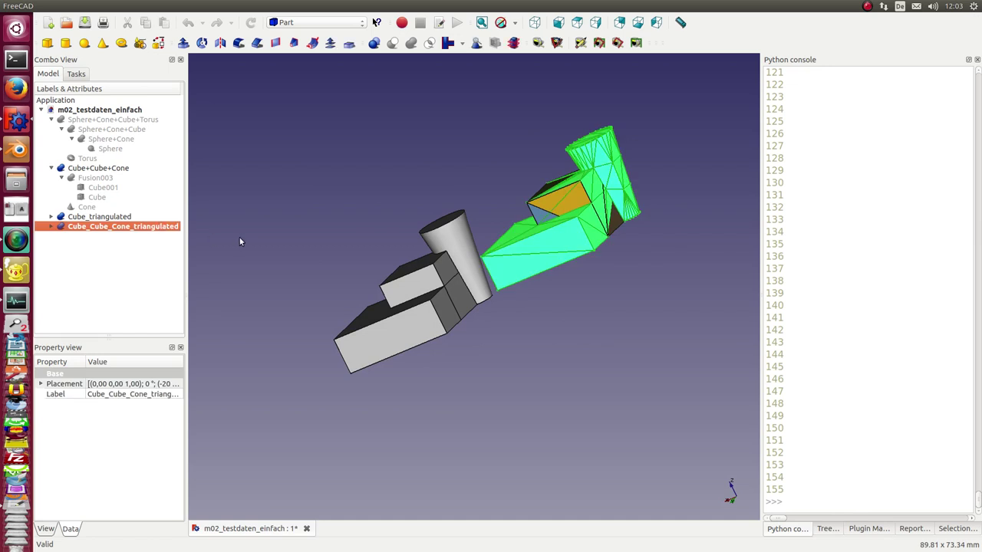
Switch to the Blender window with Alt+Tab.
{"action": "key", "text": "alt+Tab"}
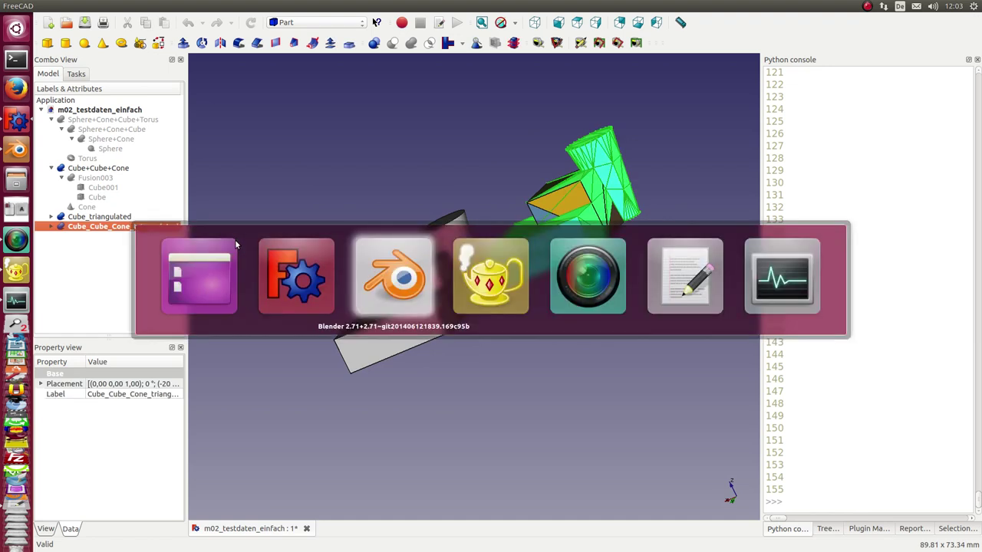
{"action": "key", "text": "alt+Tab"}
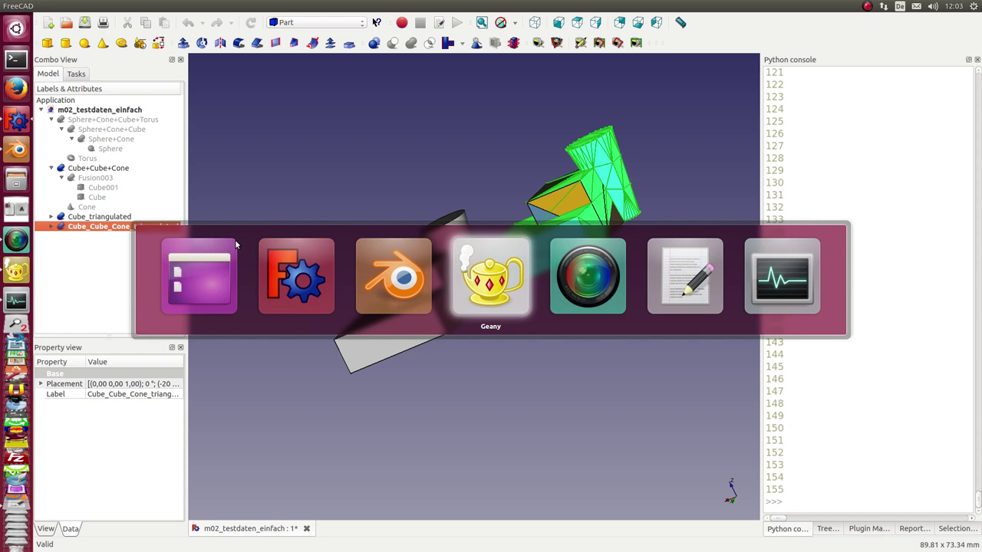
{"action": "key", "text": "alt+Tab"}
{"action": "key", "text": "alt+Tab"}
{"action": "key", "text": "alt+Tab"}
{"action": "key", "text": "alt+Tab"}
{"action": "key", "text": "alt+Tab"}
{"action": "key", "text": "alt+Tab"}
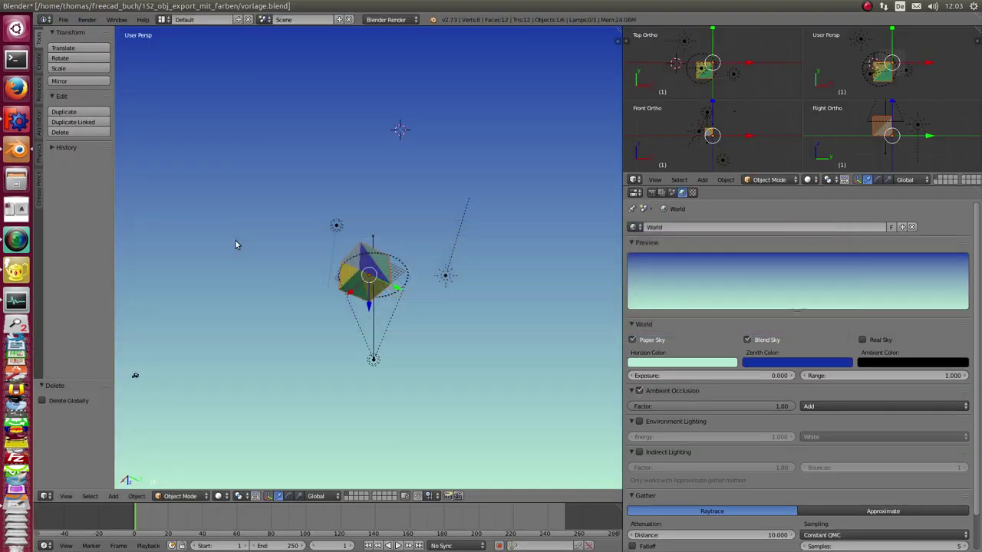
Import /tmp/Cube+Cube+Cone.obj and view the scene through the camera, zoomed in slightly.
{"action": "left_click", "coordinate": [62, 19]}
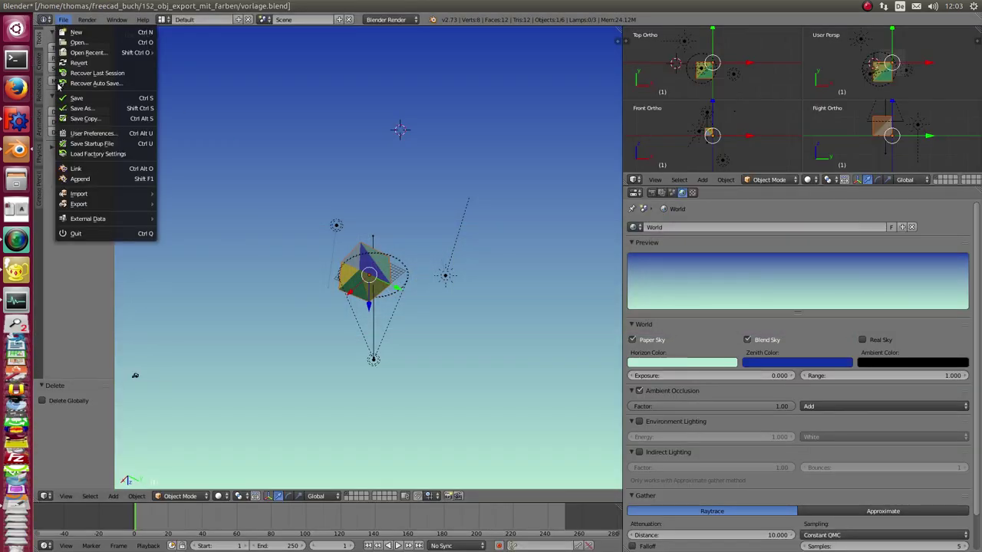
{"action": "mouse_move", "coordinate": [79, 193]}
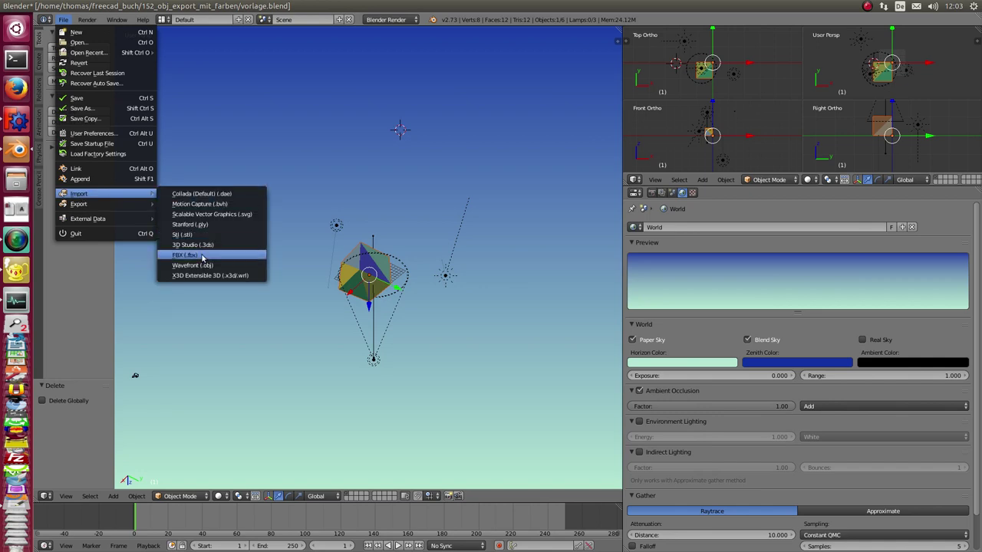
{"action": "left_click", "coordinate": [201, 266]}
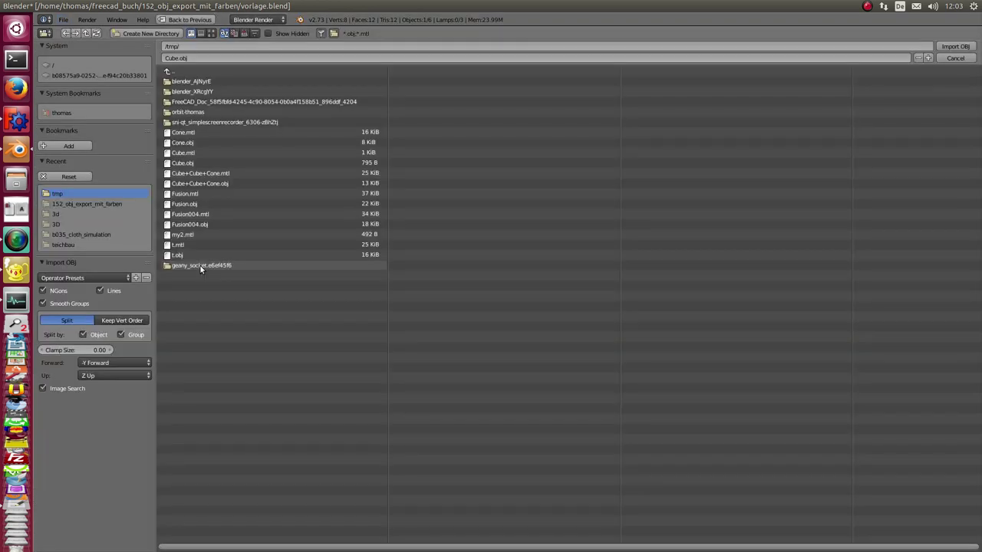
{"action": "left_click", "coordinate": [204, 184]}
{"action": "left_click", "coordinate": [955, 47]}
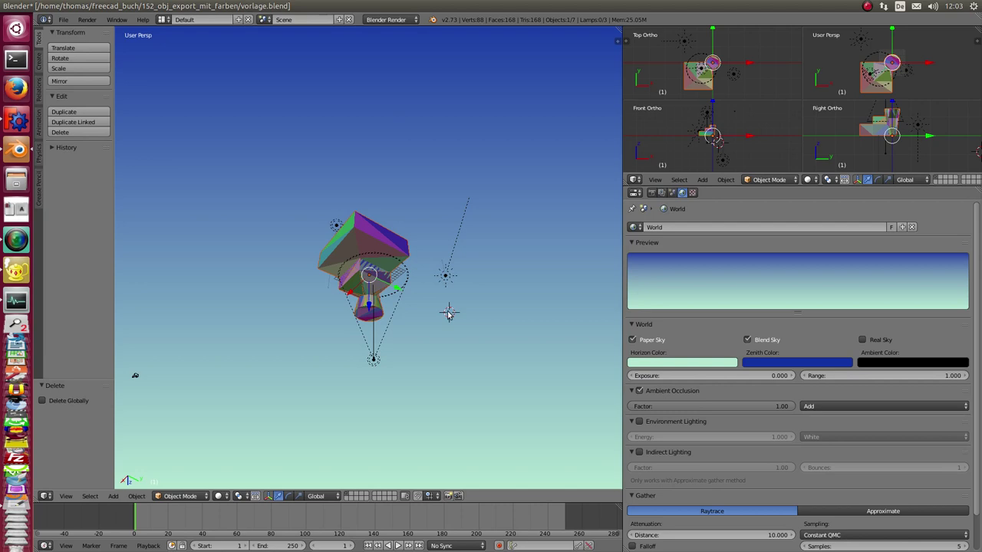
{"action": "middle_click_drag", "start_coordinate": [449, 313], "coordinate": [429, 307]}
{"action": "key", "text": "KP_0"}
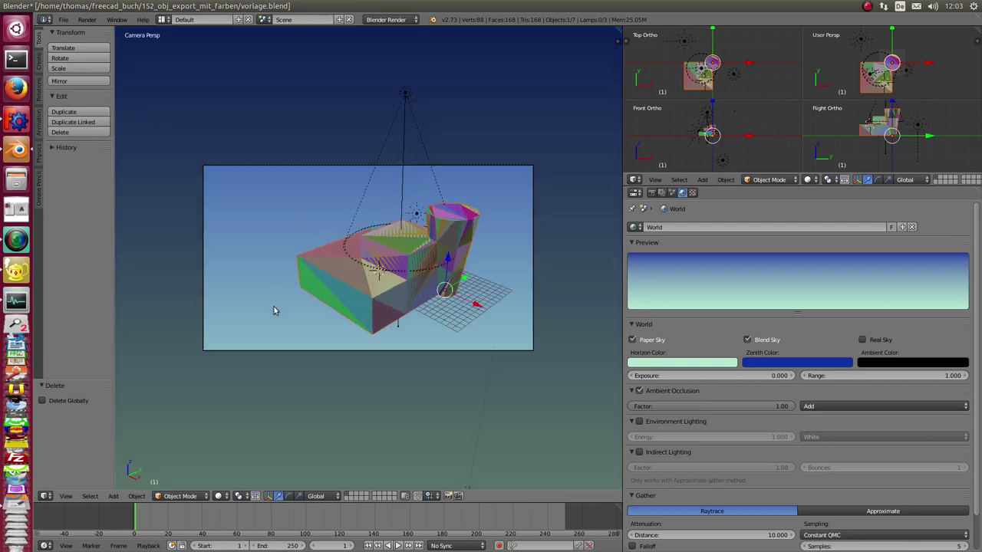
{"action": "scroll", "coordinate": [275, 326], "scroll_direction": "up", "scroll_amount": 1}
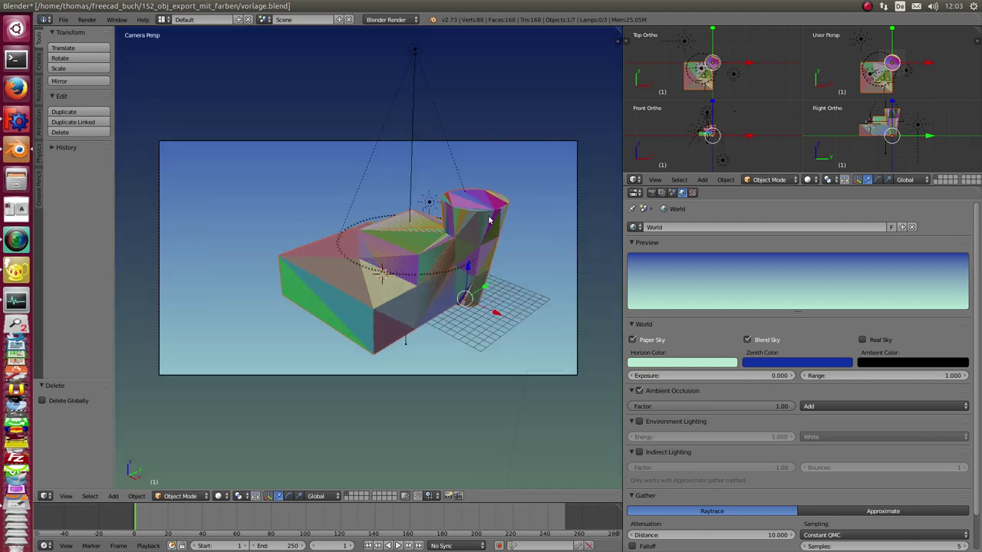
Turn the upper-right area into the Outliner and hide the Cube object there.
{"action": "left_click", "coordinate": [636, 180]}
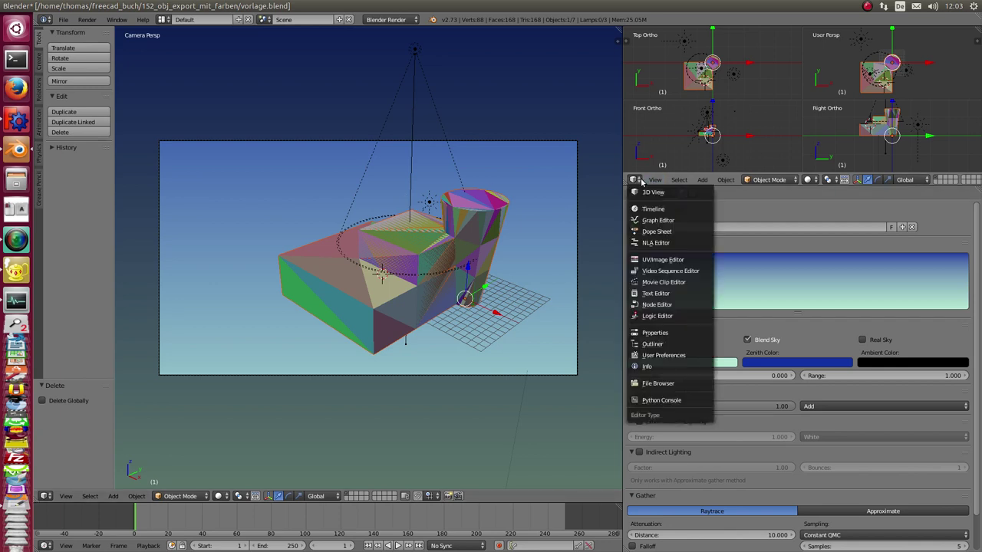
{"action": "left_click", "coordinate": [648, 333]}
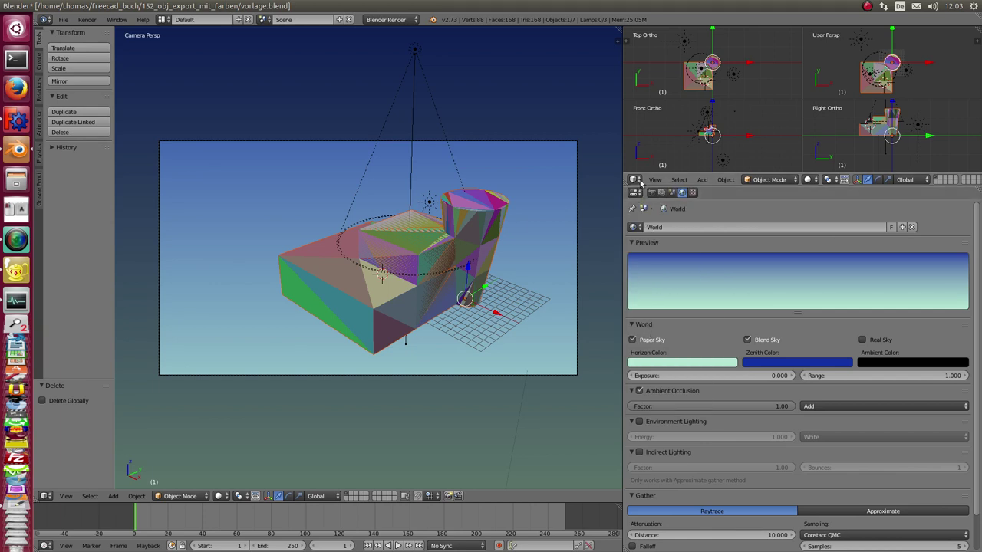
{"action": "left_click", "coordinate": [641, 181]}
{"action": "left_click", "coordinate": [668, 339]}
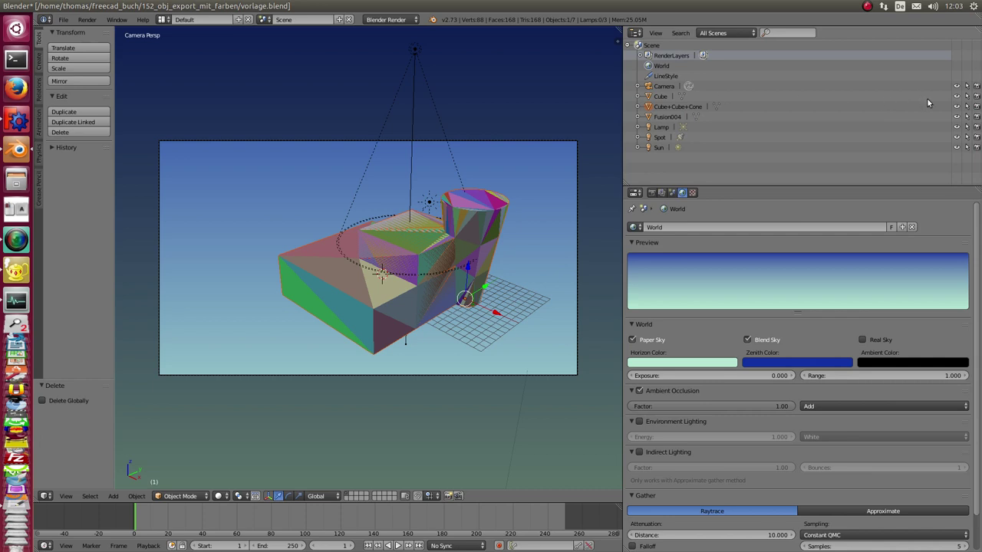
{"action": "left_click", "coordinate": [956, 97]}
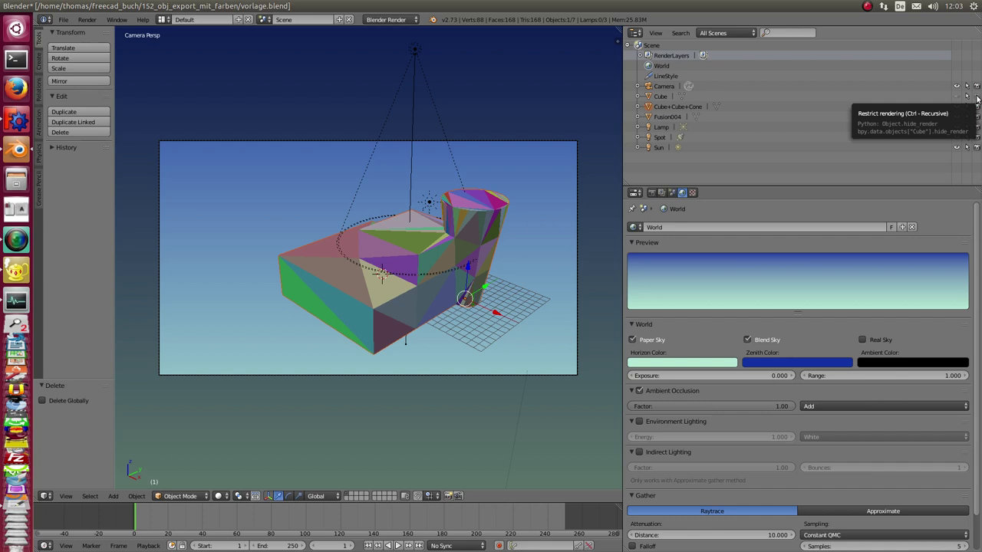
Render the scene from the camera with the Cube hidden.
{"action": "left_click", "coordinate": [286, 328]}
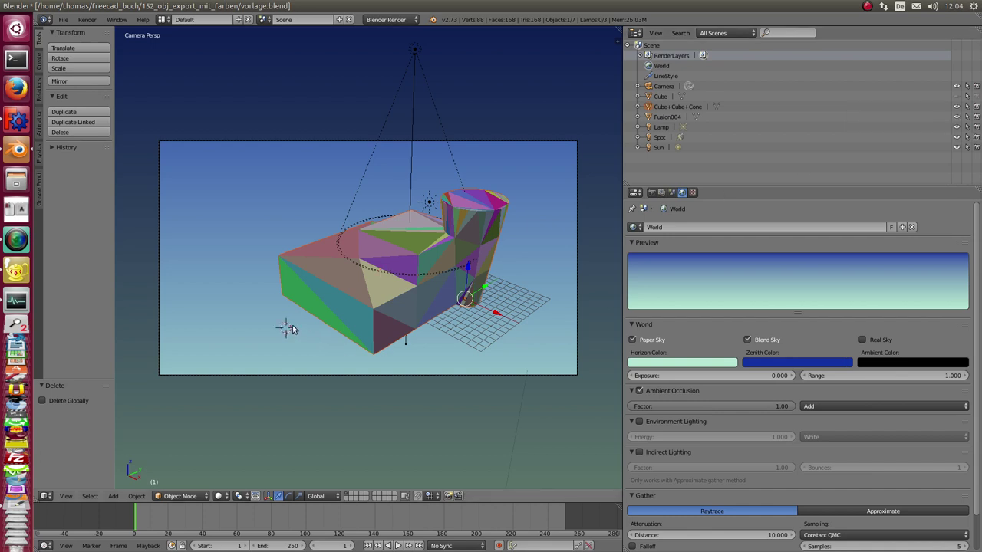
{"action": "key", "text": "F12"}
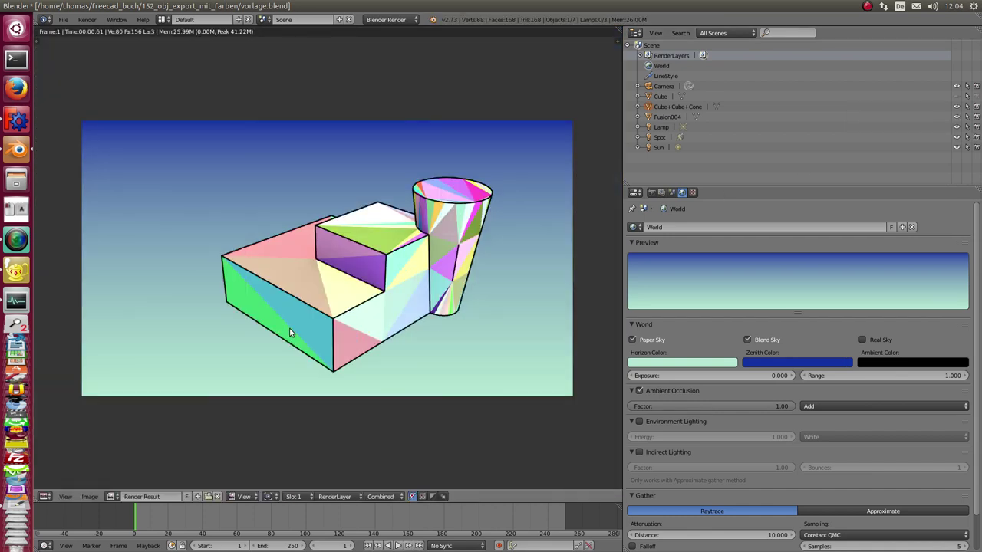
{"action": "key", "text": "Escape"}
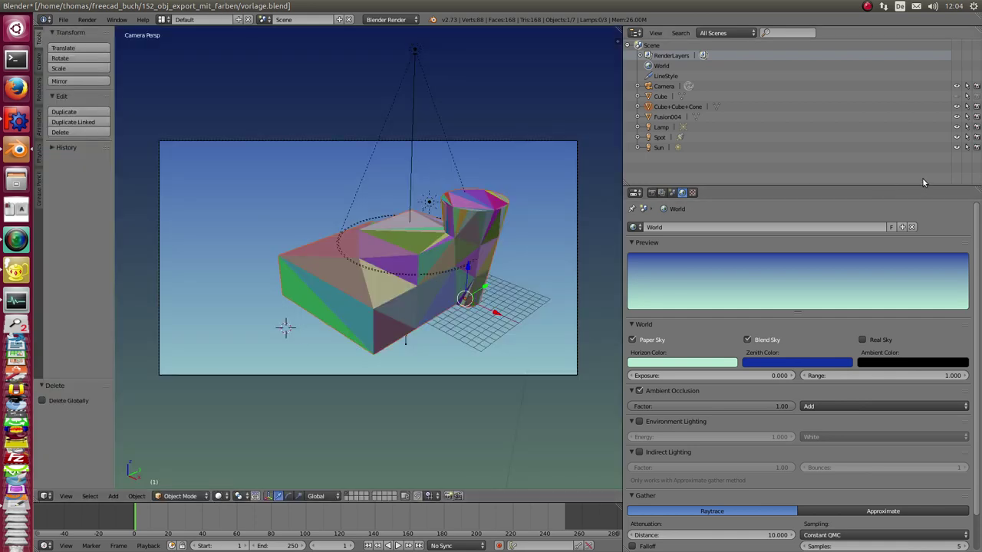
Unhide the Cube, move it along X to -34.785, render again, and switch to FreeCAD.
{"action": "left_click", "coordinate": [956, 96]}
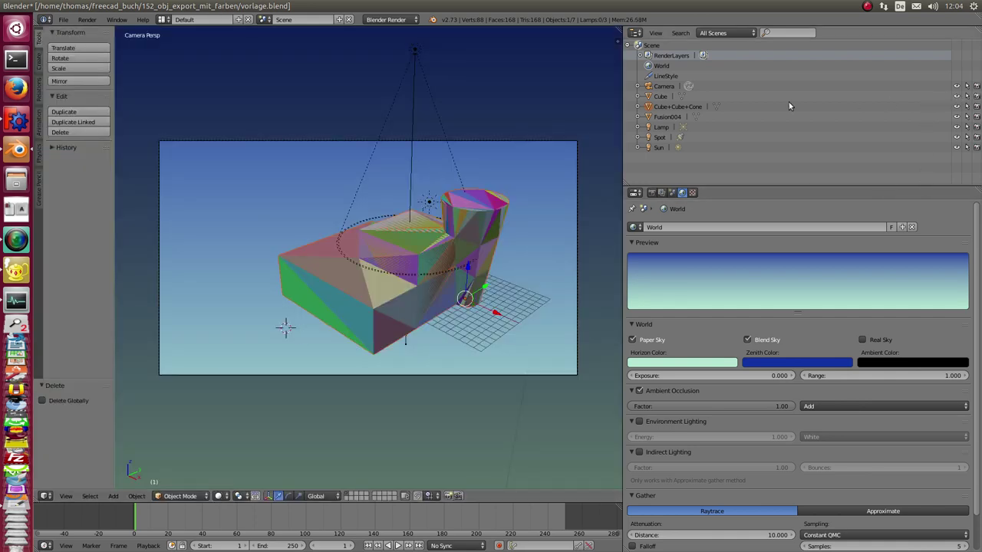
{"action": "left_click", "coordinate": [664, 97]}
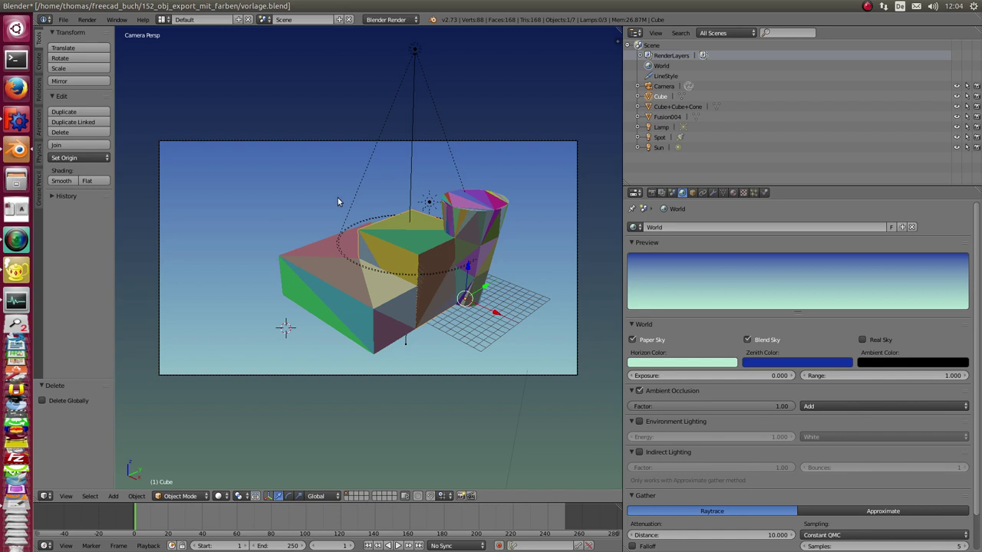
{"action": "key", "text": "g"}
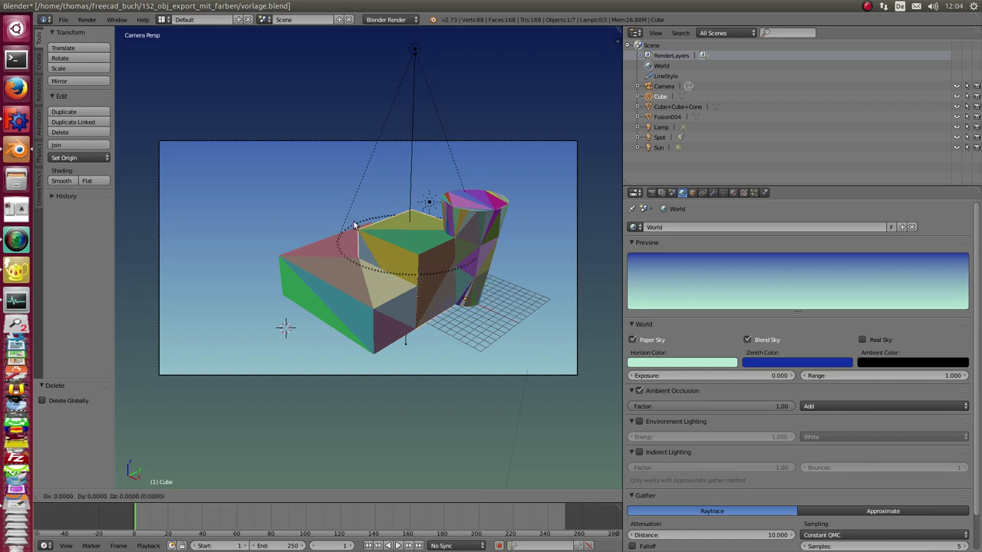
{"action": "key", "text": "x"}
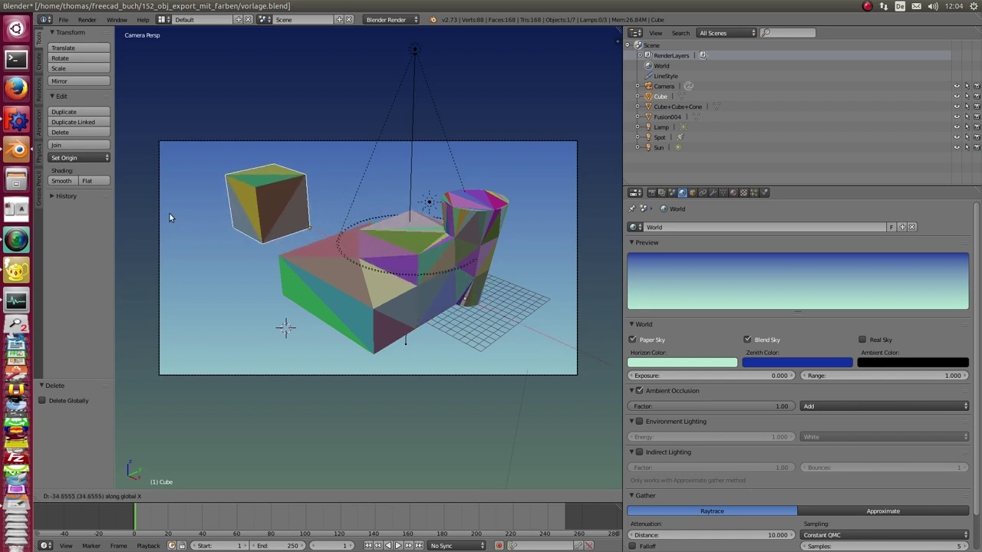
{"action": "left_click", "coordinate": [170, 214]}
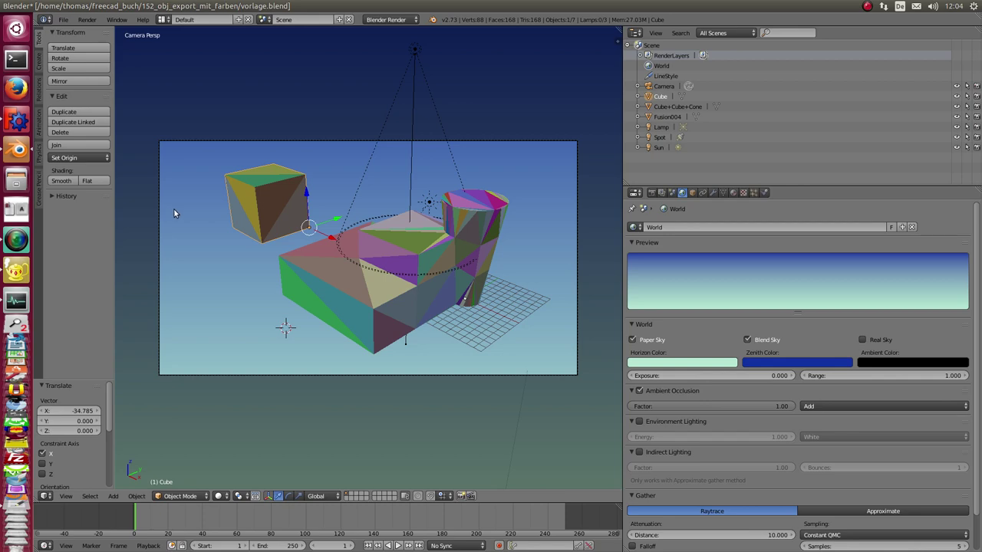
{"action": "key", "text": "F12"}
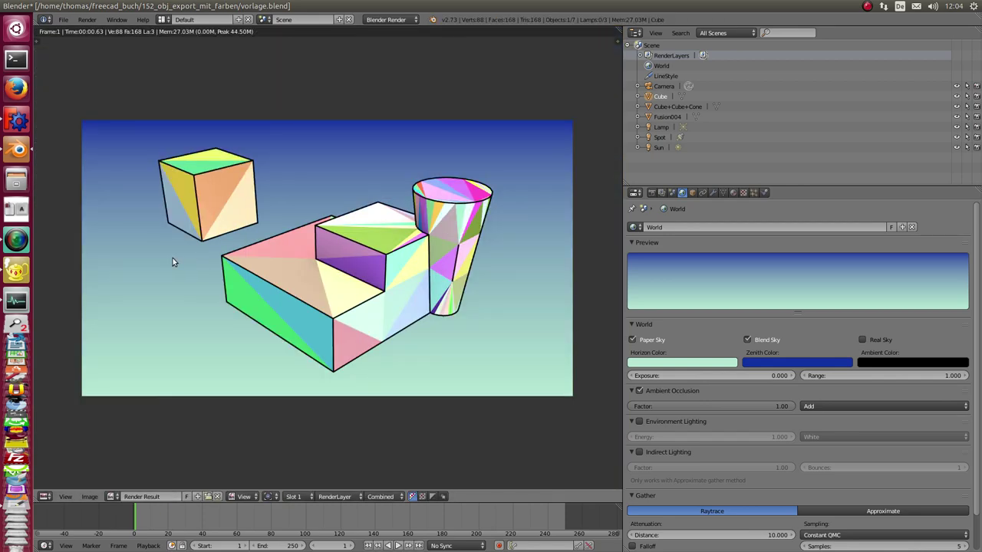
{"action": "key", "text": "Escape"}
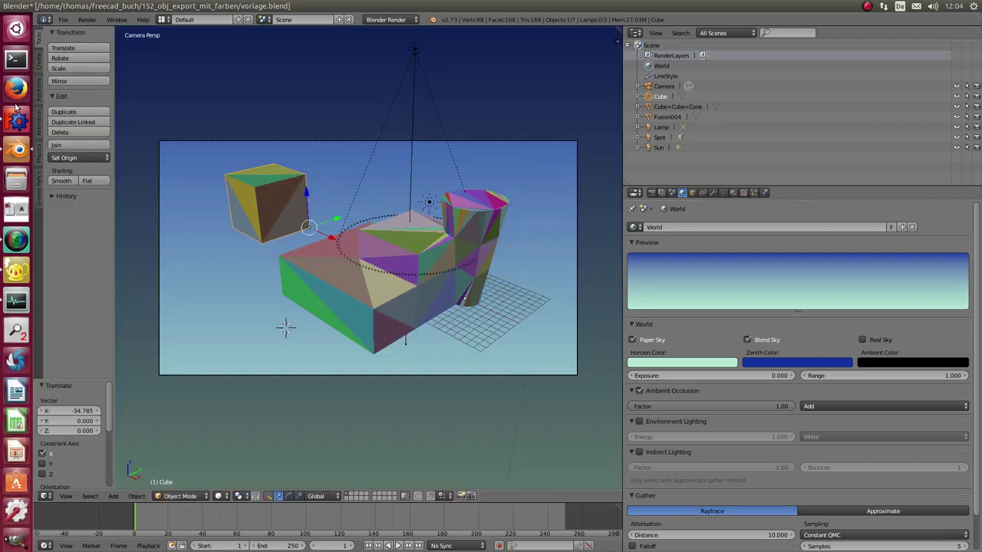
{"action": "left_click", "coordinate": [17, 116]}
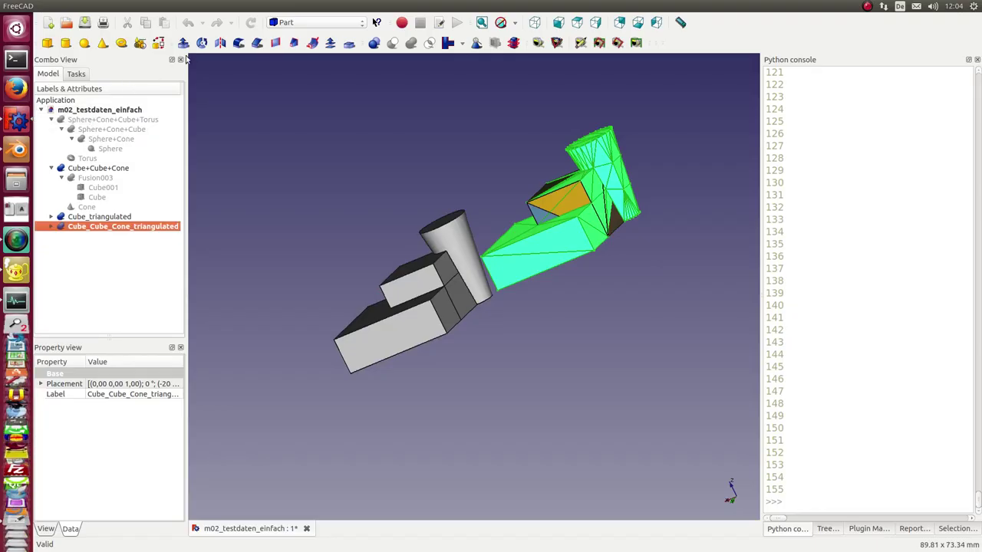
Hide the Cube_Cube_Cone_triangulated and Cube_triangulated meshes.
{"action": "key", "text": "space"}
{"action": "left_click", "coordinate": [92, 217]}
{"action": "key", "text": "space"}
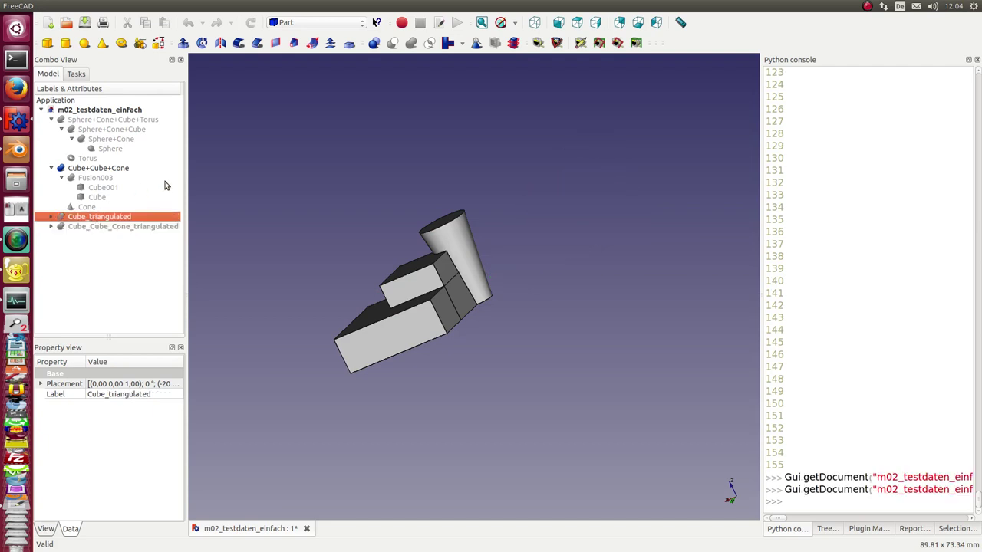
Show Sphere+Cone+Cube, hide Cube+Cube+Cone, and select the sphere part in the view.
{"action": "left_click", "coordinate": [109, 129]}
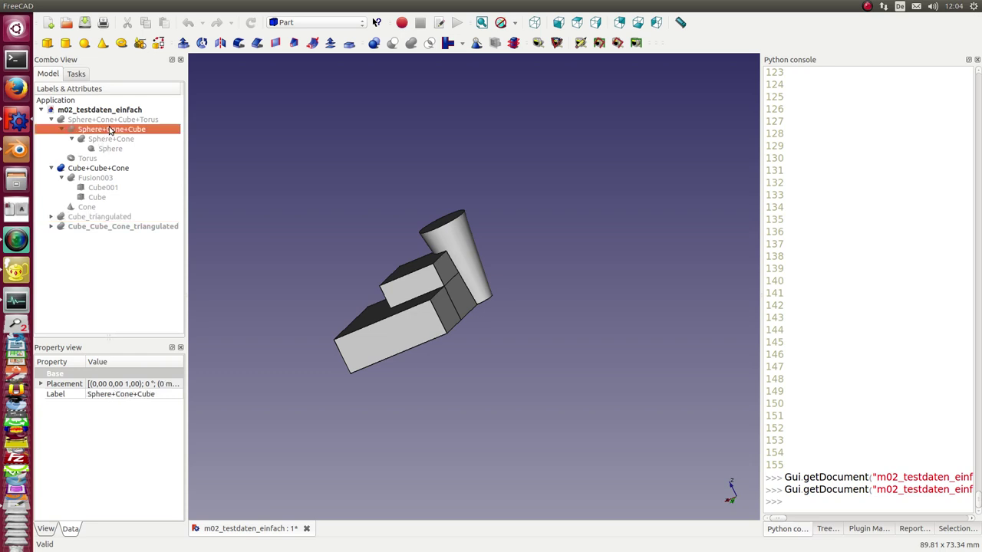
{"action": "key", "text": "space"}
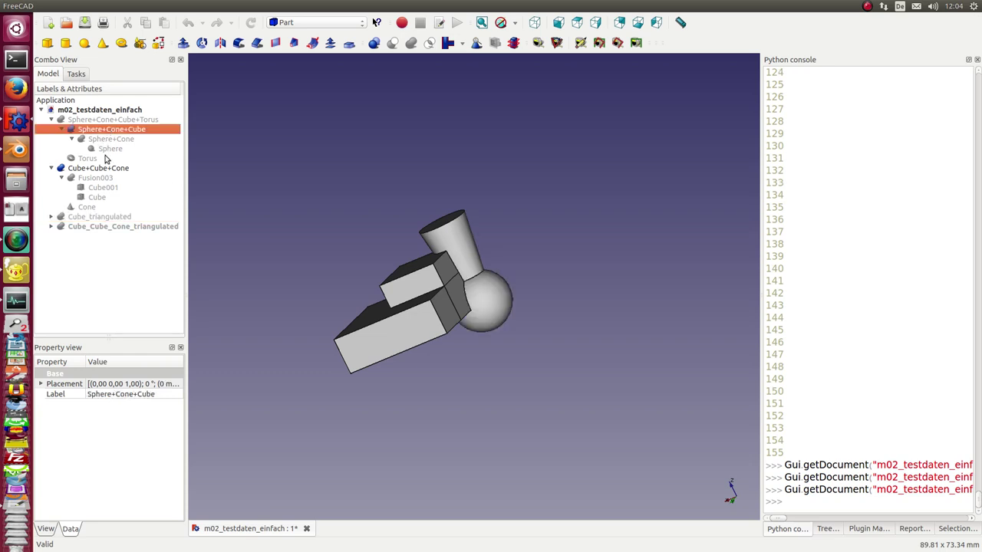
{"action": "left_click", "coordinate": [110, 168]}
{"action": "key", "text": "space"}
{"action": "left_click_drag", "start_coordinate": [271, 221], "coordinate": [515, 292]}
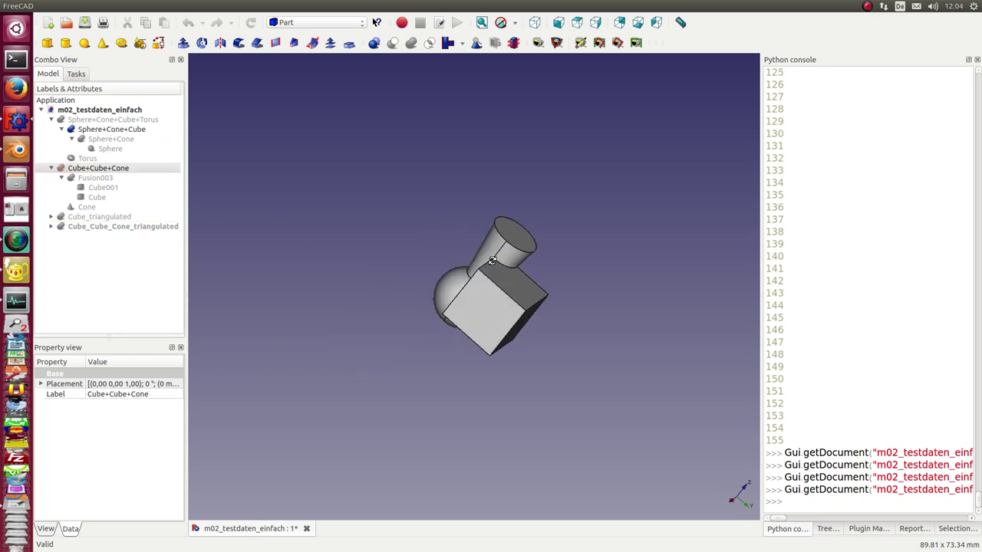
{"action": "left_click", "coordinate": [515, 292]}
{"action": "left_click", "coordinate": [842, 377]}
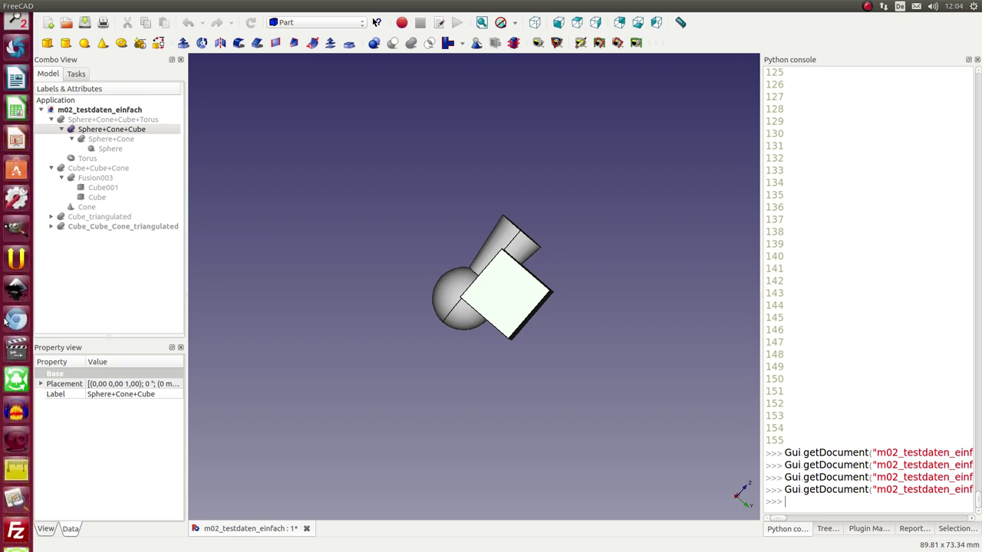
{"action": "mouse_move", "coordinate": [16, 301]}
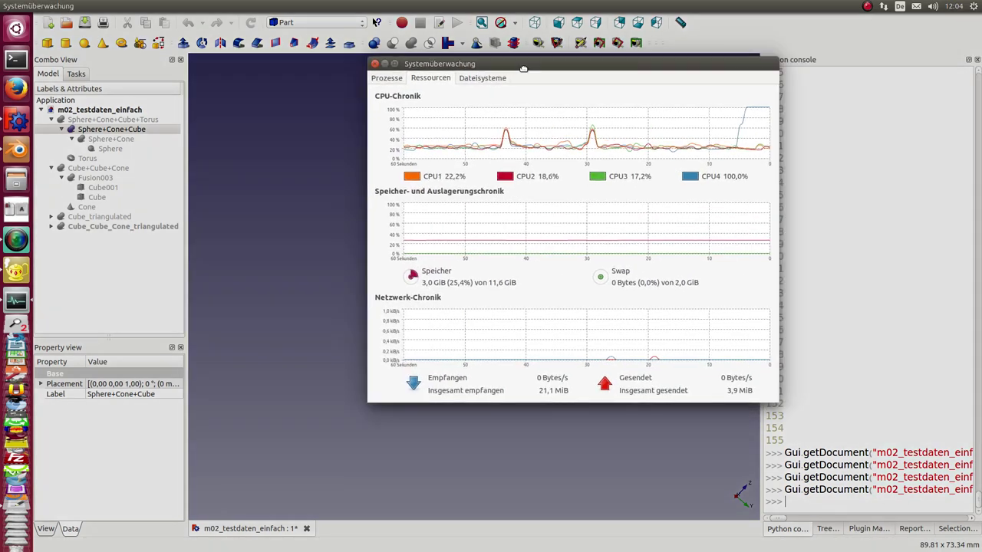
Drag the System Monitor window to the left beside FreeCAD.
{"action": "left_click_drag", "start_coordinate": [560, 62], "coordinate": [308, 112]}
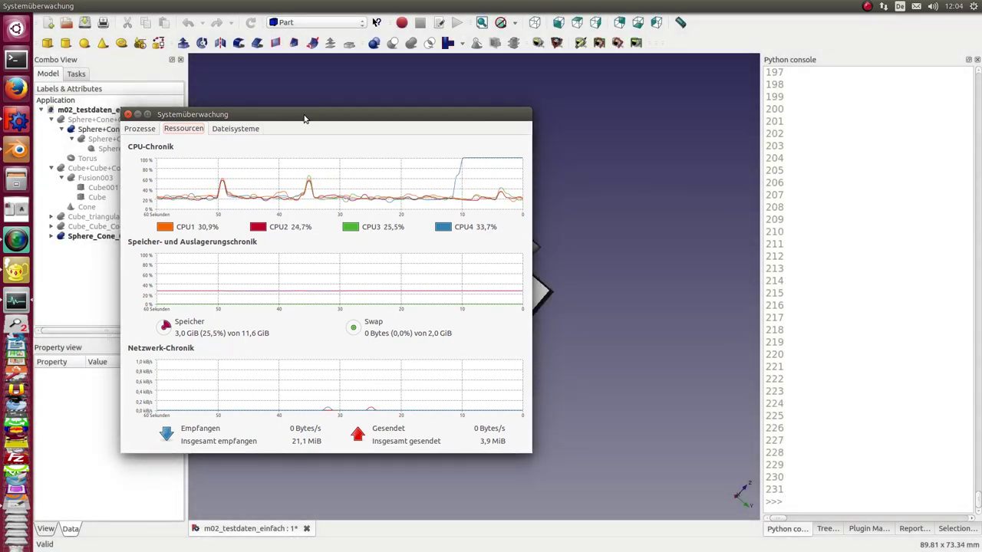
Minimize System Monitor, then compare Sphere_Cone_Cube_triangulated with the solid part before returning to Blender.
{"action": "left_click", "coordinate": [138, 114]}
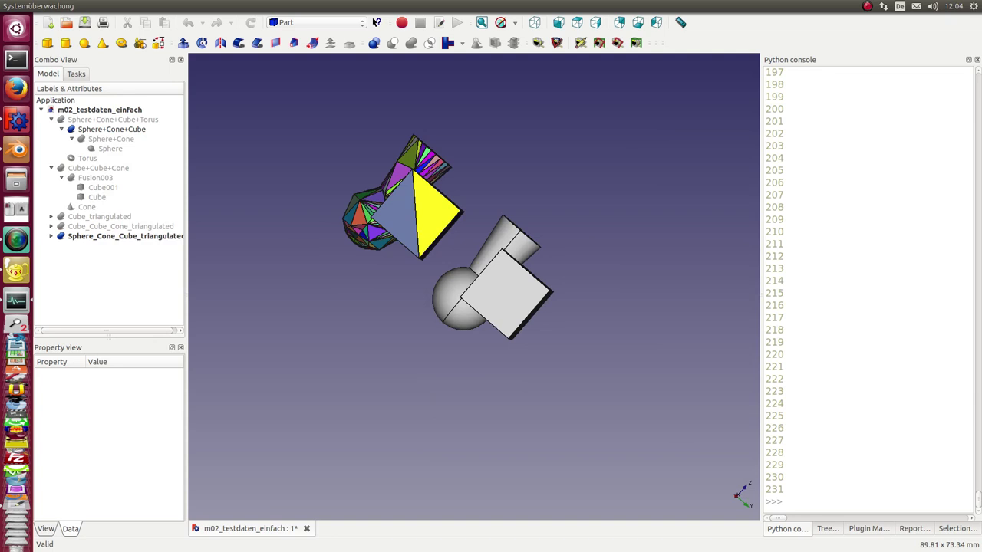
{"action": "left_click", "coordinate": [120, 238]}
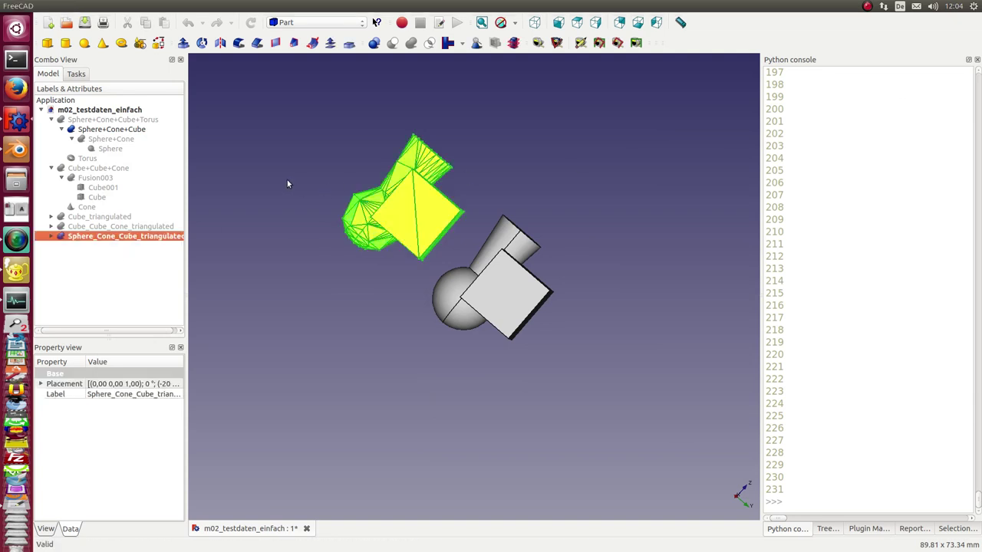
{"action": "mouse_move", "coordinate": [287, 184]}
{"action": "middle_mouse_down"}
{"action": "mouse_move", "coordinate": [653, 369]}
{"action": "mouse_move", "coordinate": [606, 353]}
{"action": "middle_mouse_up"}
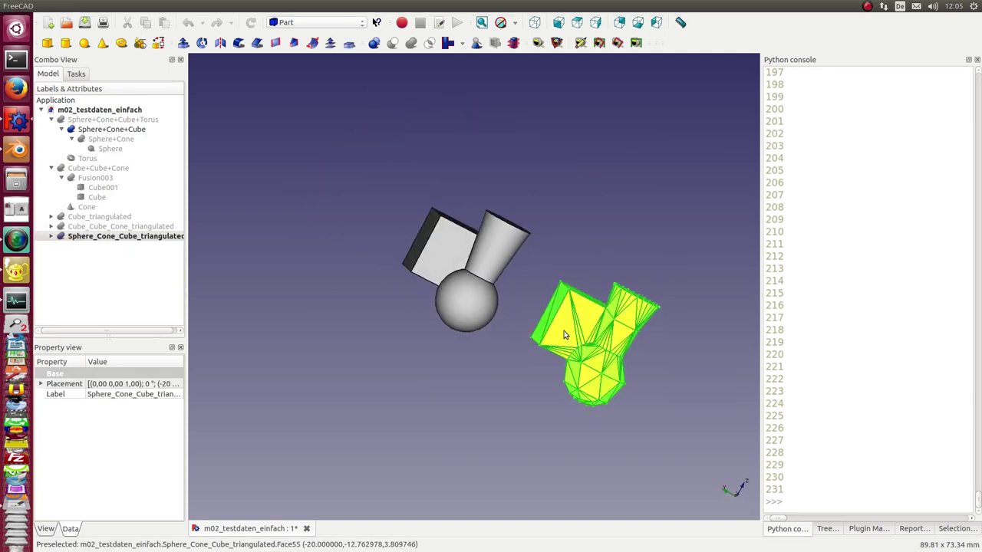
{"action": "left_click_drag", "start_coordinate": [186, 238], "coordinate": [248, 239]}
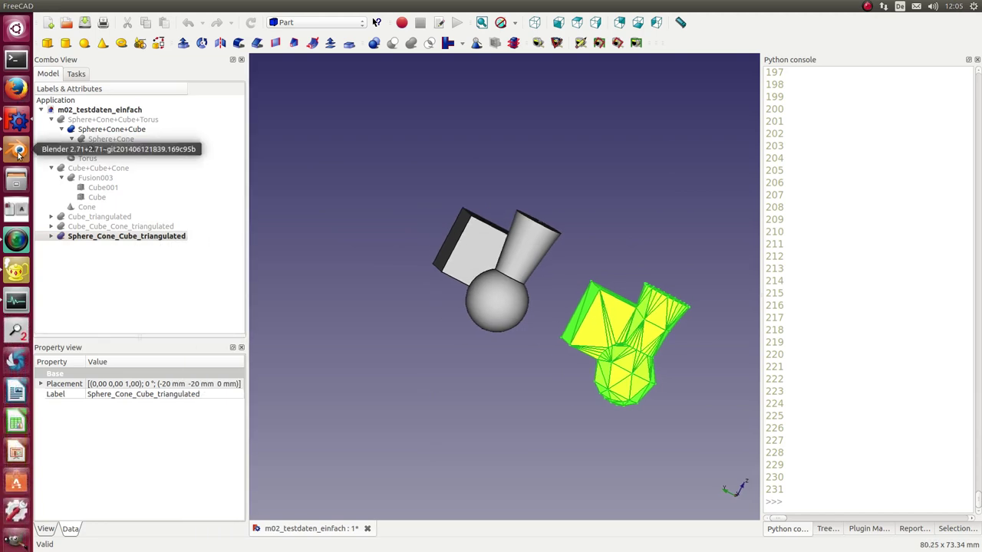
{"action": "left_click", "coordinate": [17, 151]}
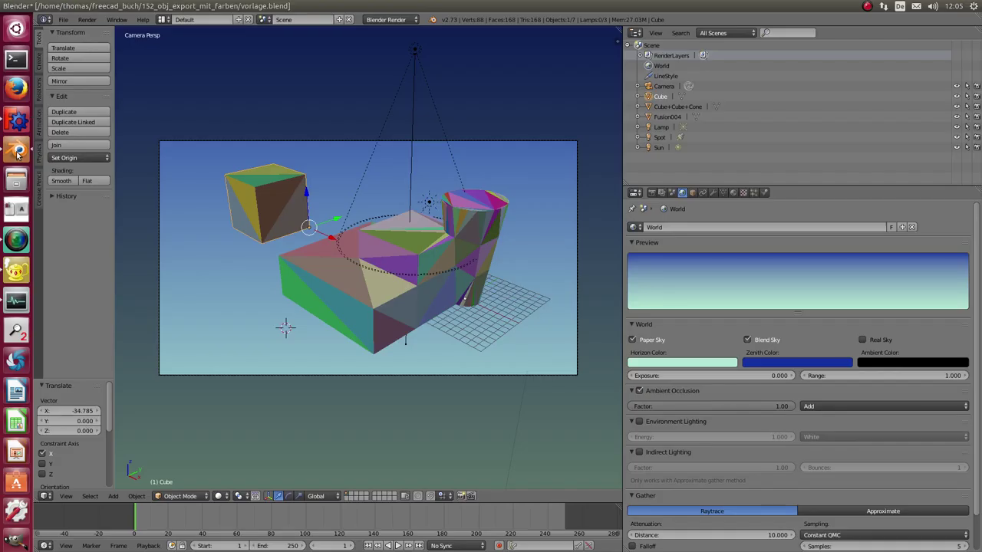
Import /tmp/Sphere+Cone+Cube.obj into the Blender scene as a Wavefront OBJ.
{"action": "left_click", "coordinate": [64, 19]}
{"action": "mouse_move", "coordinate": [79, 194]}
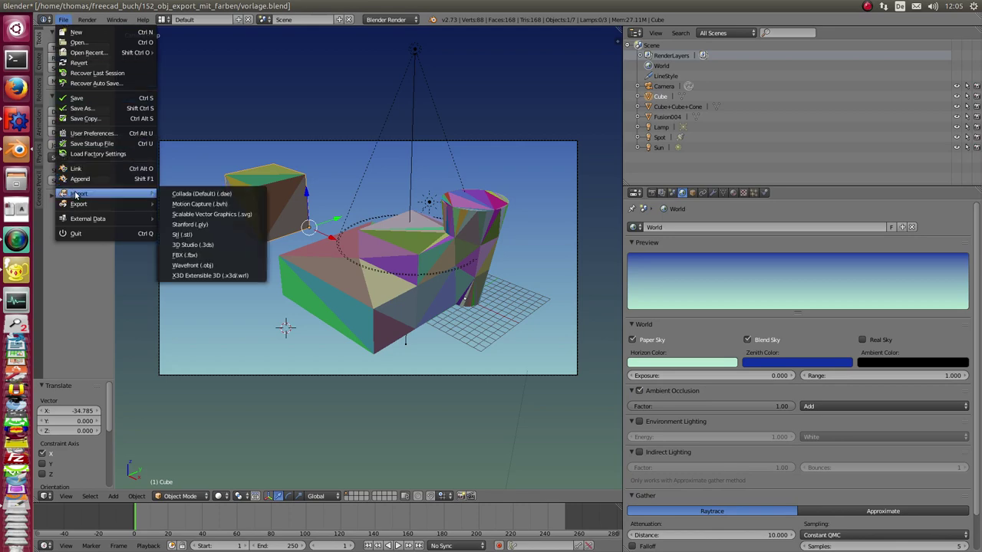
{"action": "left_click", "coordinate": [207, 264]}
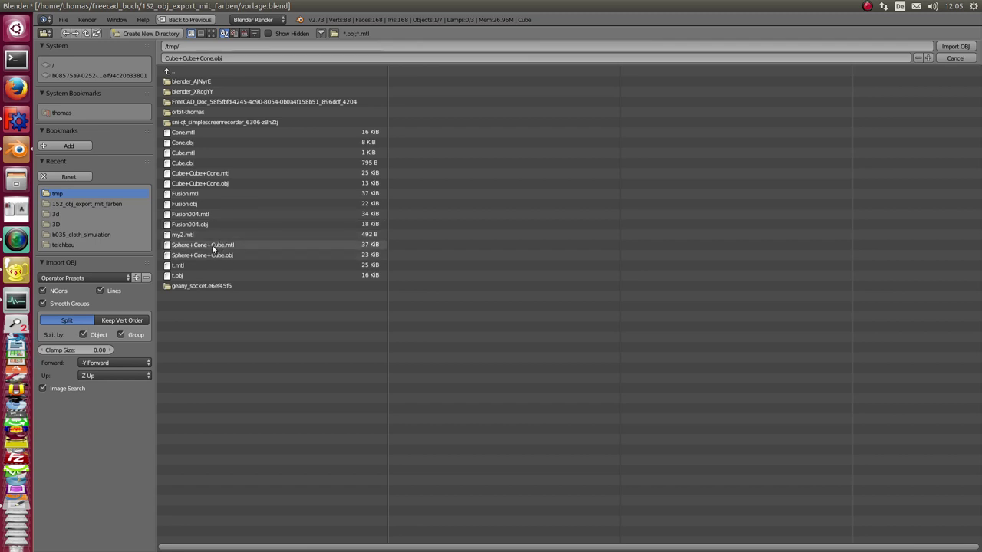
{"action": "left_click", "coordinate": [214, 255]}
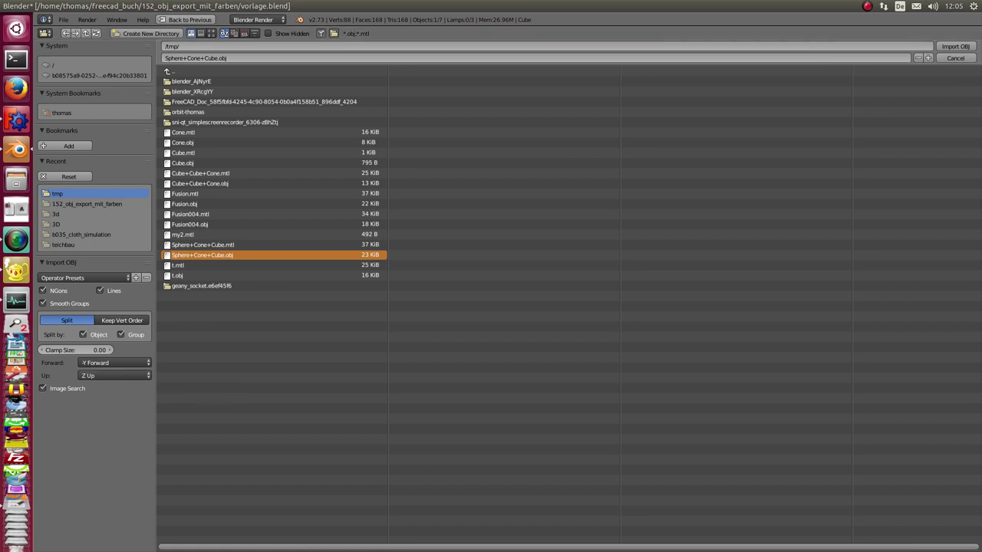
{"action": "left_click", "coordinate": [952, 47]}
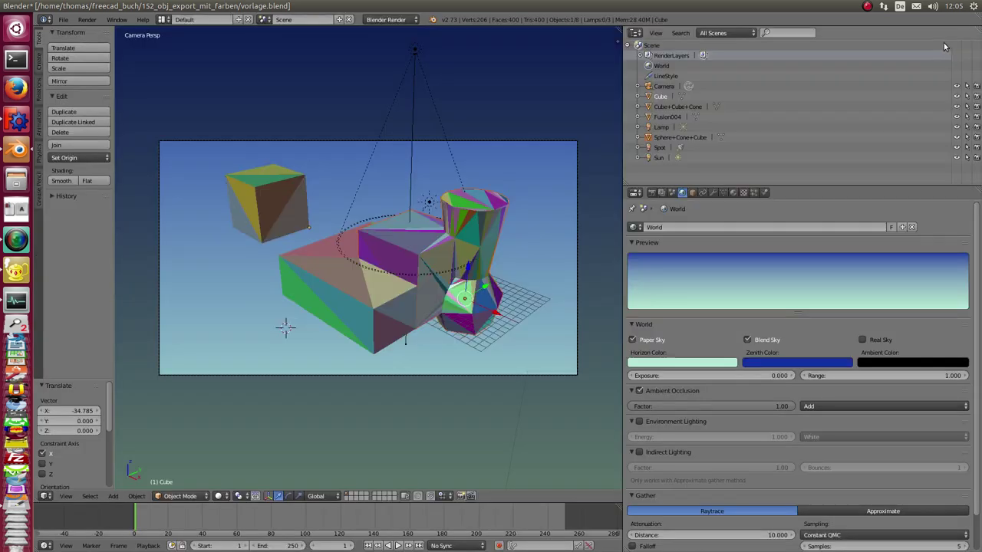
Duplicate the imported Sphere+Cone+Cube from the top view and drop the copy below the other parts.
{"action": "left_click", "coordinate": [700, 139]}
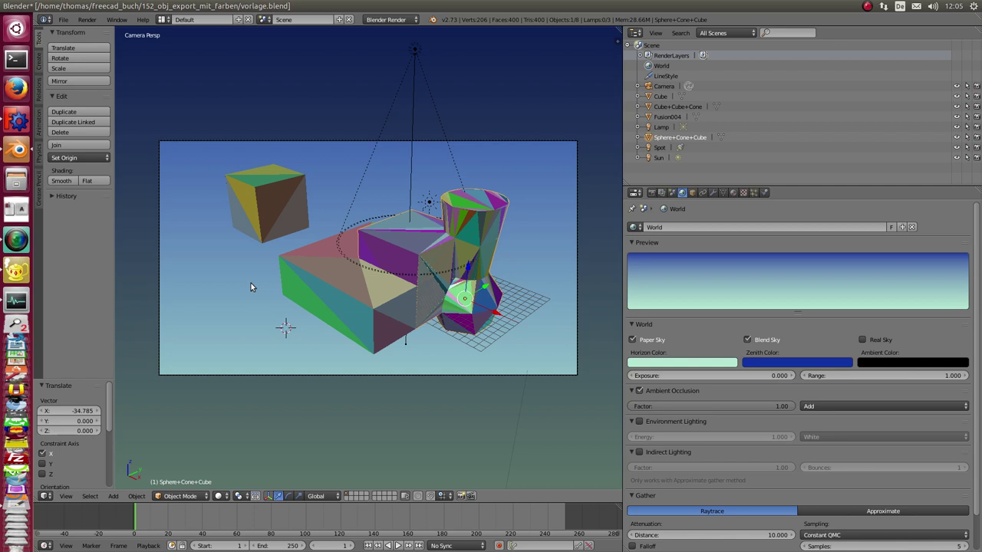
{"action": "key", "text": "KP_7"}
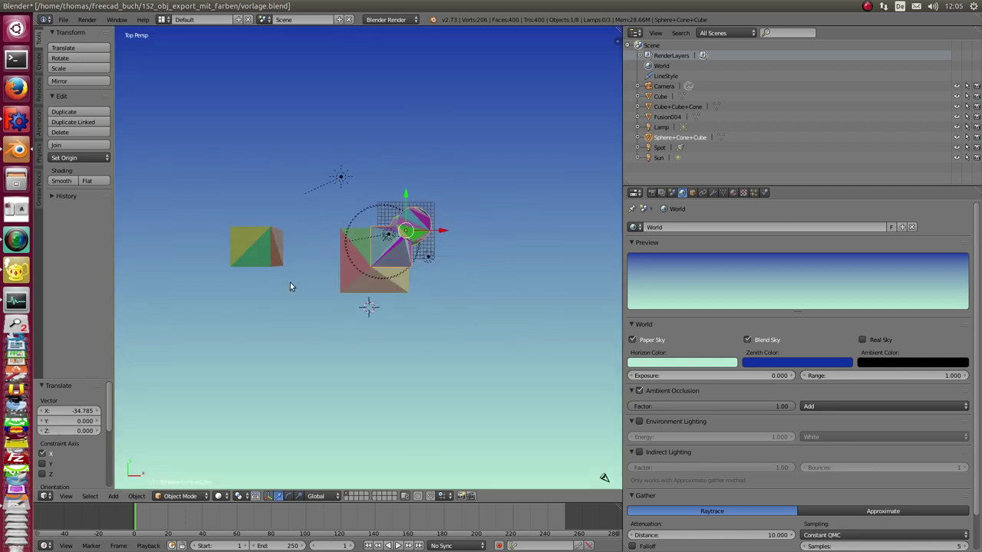
{"action": "key", "text": "shift+d"}
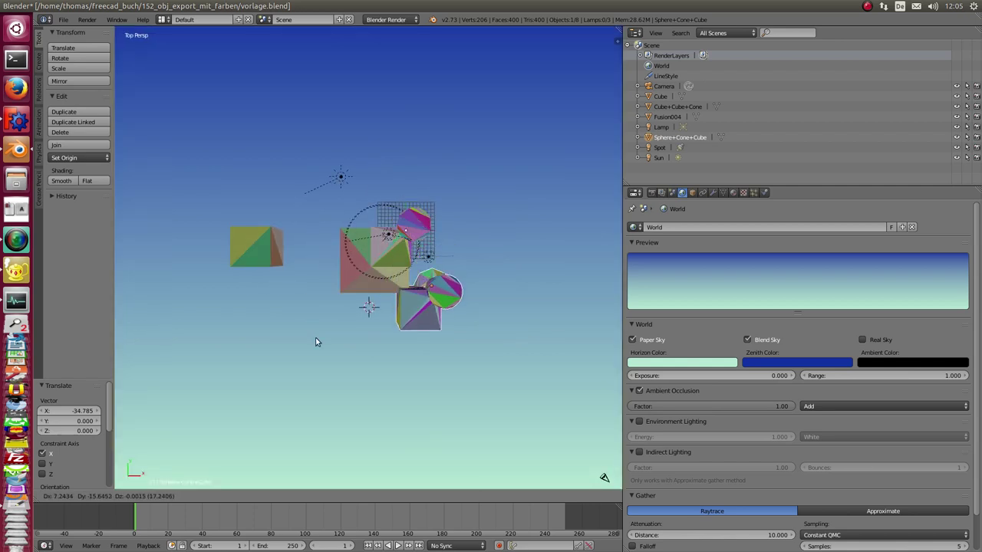
{"action": "left_click", "coordinate": [318, 342]}
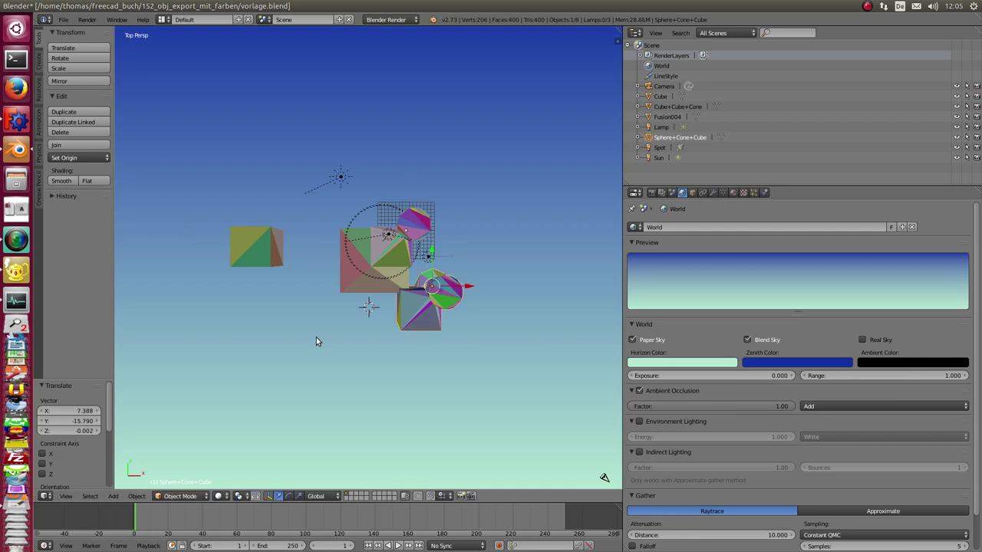
{"action": "key", "text": "KP_0"}
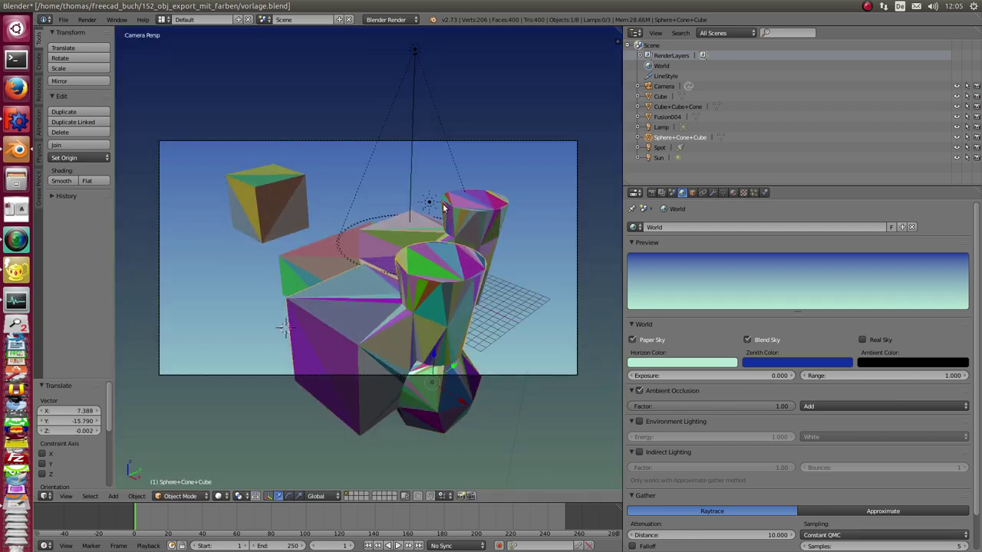
Move Cube+Cube+Cone back along Y and shift the purple Sphere+Cone+Cube left along X.
{"action": "right_click", "coordinate": [402, 234]}
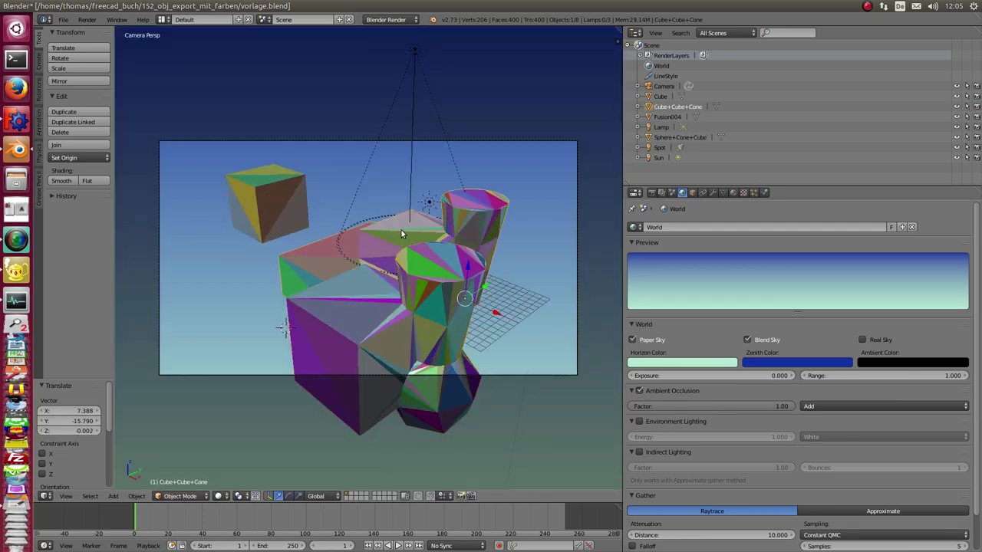
{"action": "key", "text": "g"}
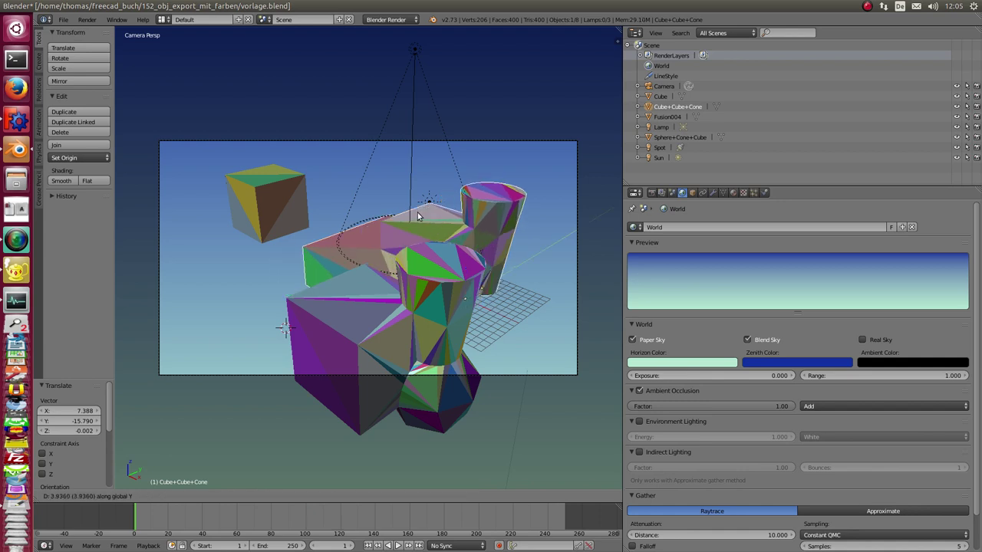
{"action": "key", "text": "y"}
{"action": "left_click", "coordinate": [494, 175]}
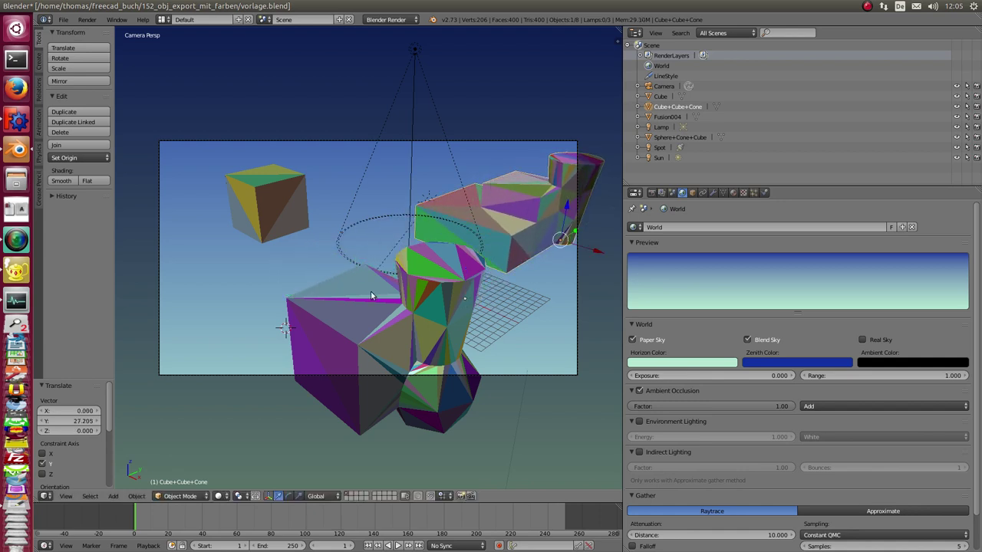
{"action": "right_click", "coordinate": [345, 321]}
{"action": "key", "text": "g"}
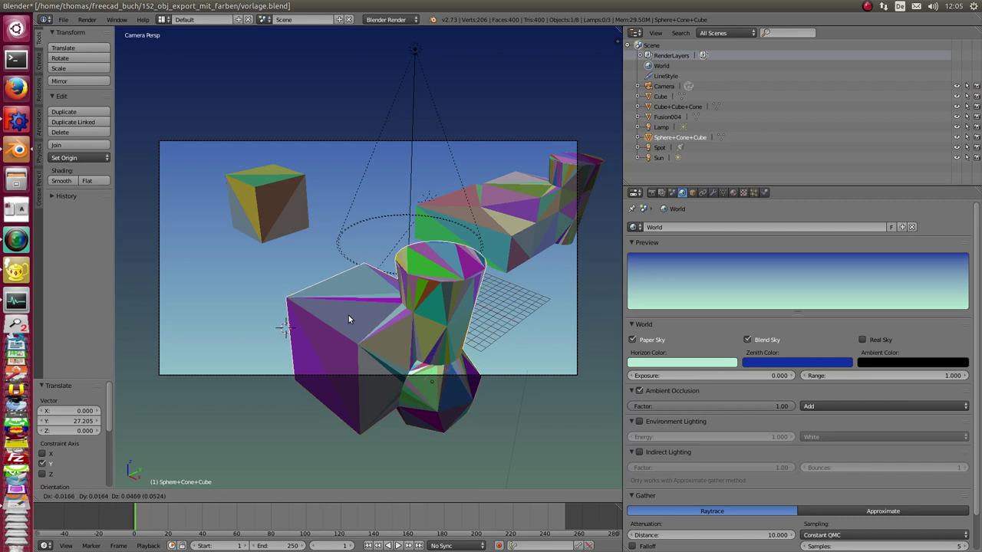
{"action": "key", "text": "x"}
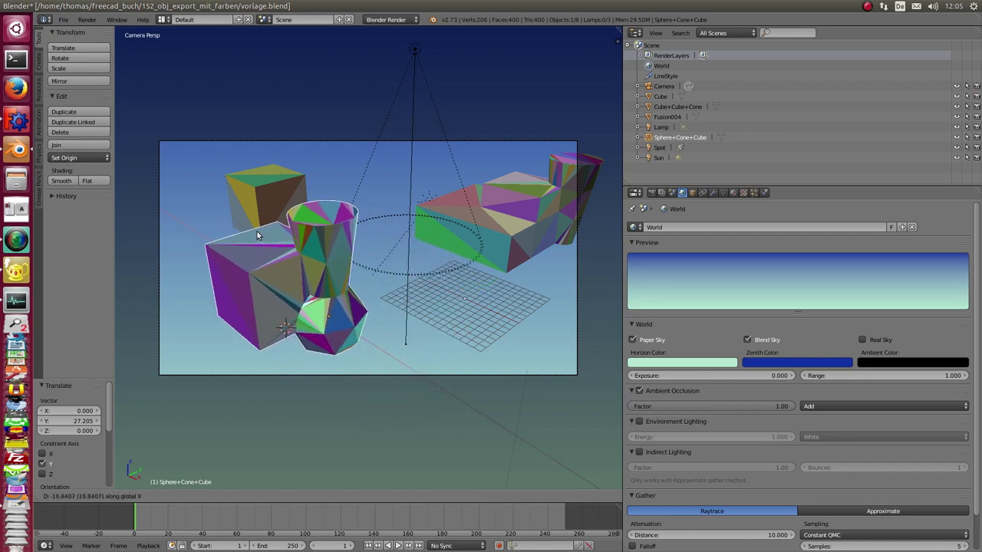
{"action": "left_click", "coordinate": [257, 235]}
Bring the block nearer the camera along Y, move the small cube to X -18.220, and render.
{"action": "right_click", "coordinate": [485, 216]}
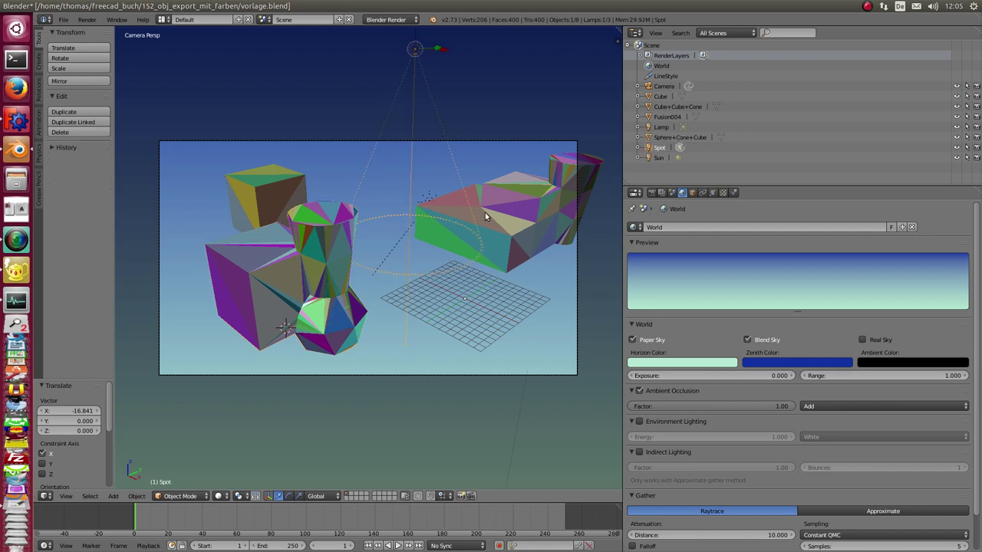
{"action": "key", "text": "g"}
{"action": "key", "text": "y"}
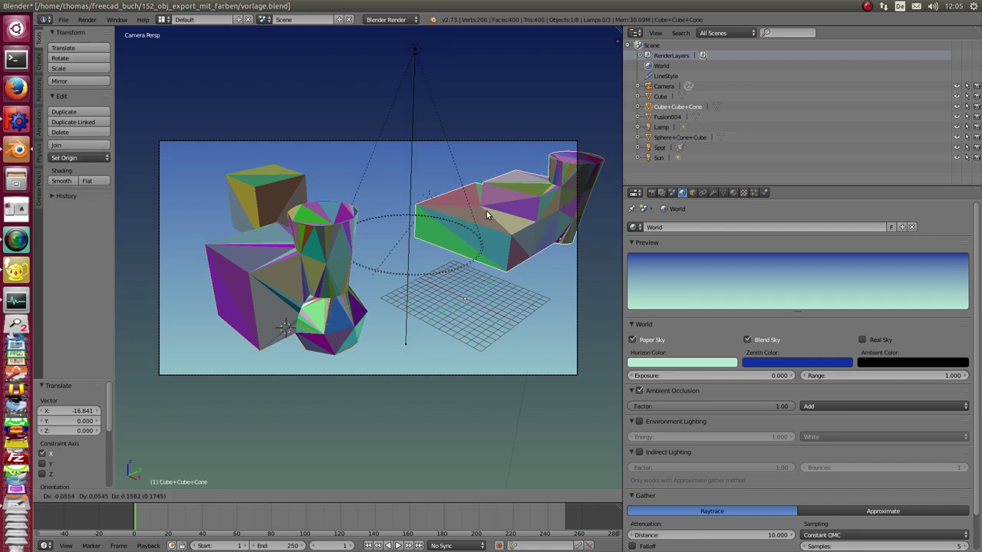
{"action": "left_click", "coordinate": [441, 237]}
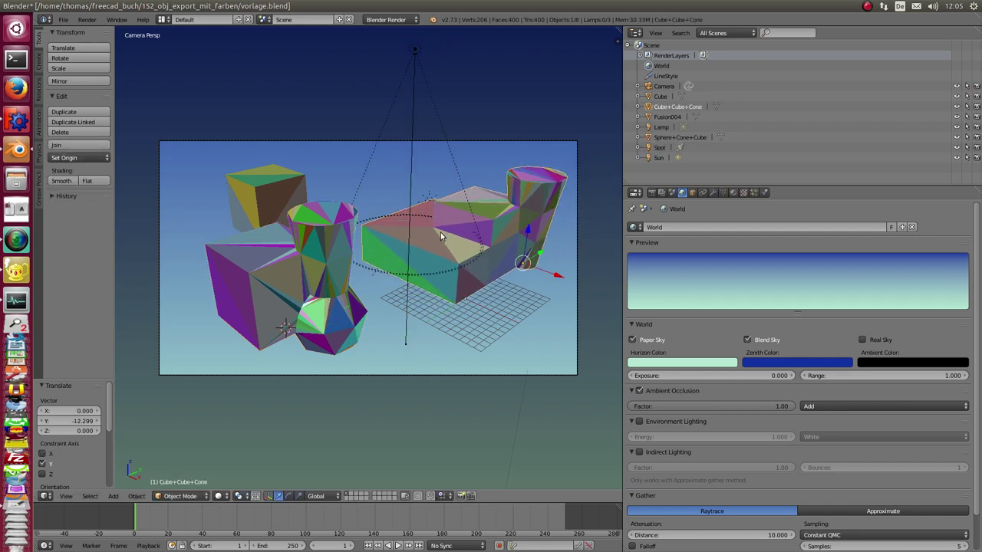
{"action": "right_click", "coordinate": [255, 187]}
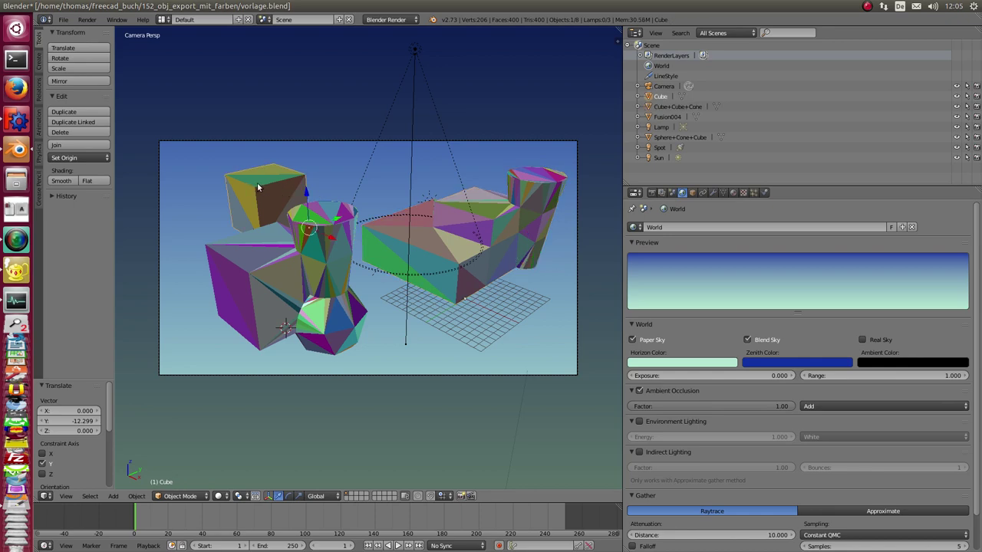
{"action": "key", "text": "g"}
{"action": "key", "text": "x"}
{"action": "left_click", "coordinate": [203, 176]}
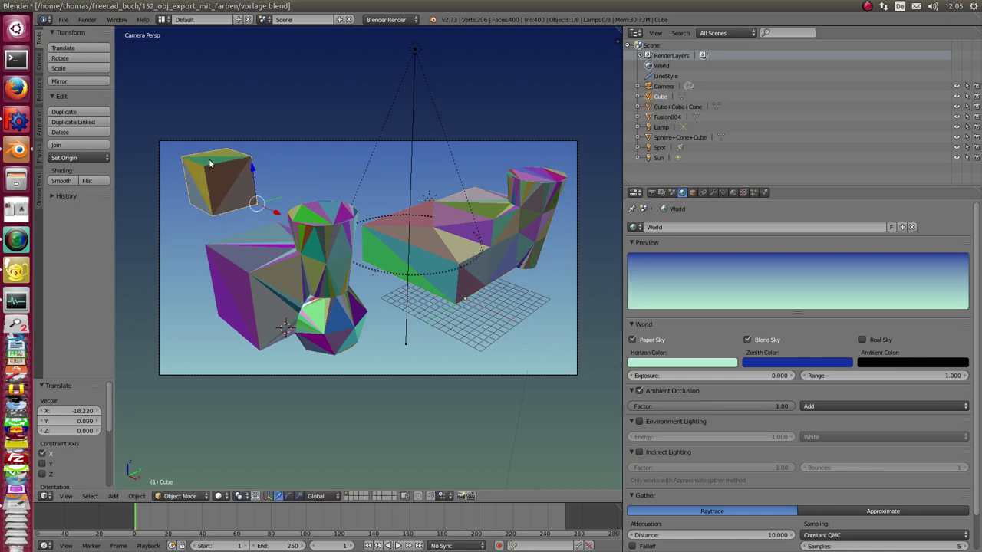
{"action": "key", "text": "F12"}
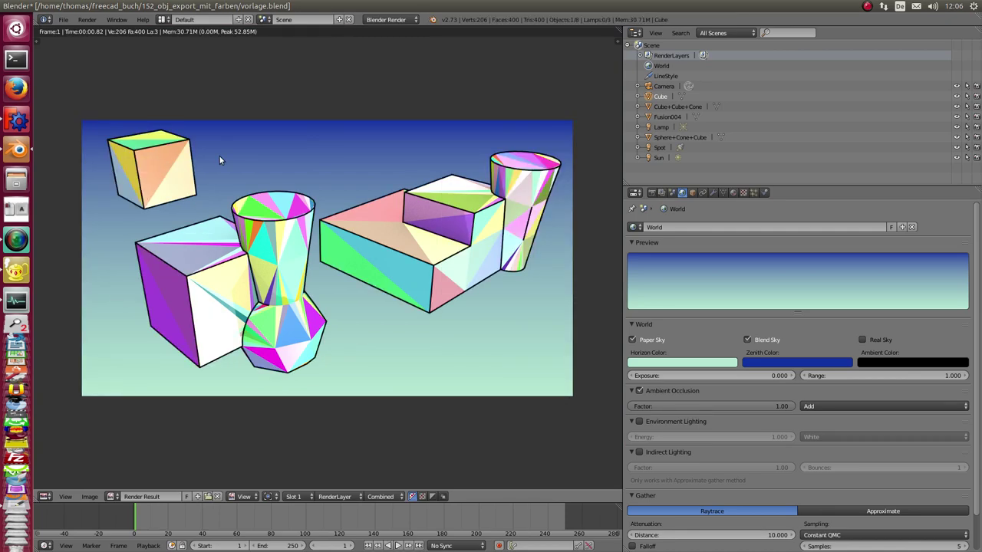
Leave the Render Result and go back to the camera view of the arranged parts.
{"action": "key", "text": "Escape"}
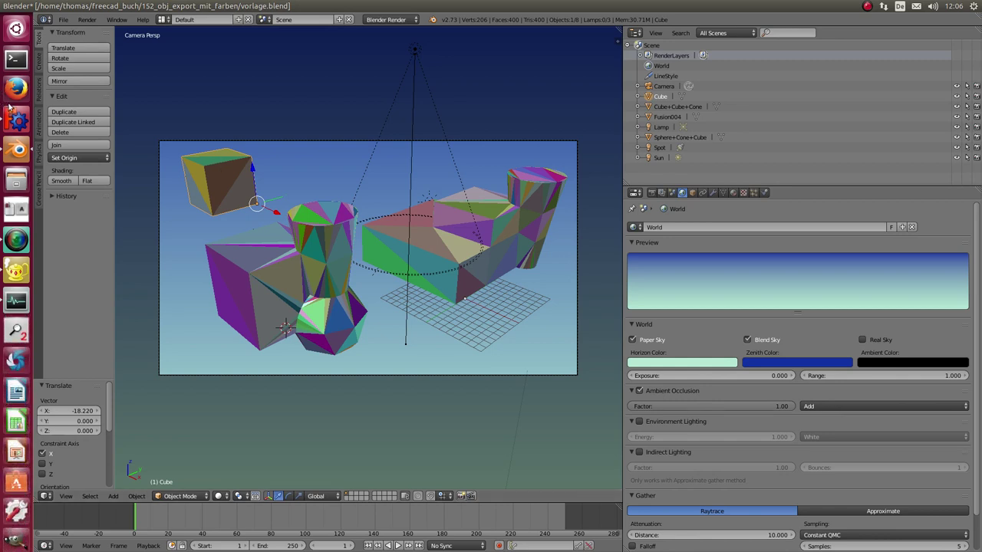
Unhide Torus, hide Sphere+Cone+Cube and Sphere_Cone_Cube_triangulated, and reselect Torus for the Python console.
{"action": "left_click", "coordinate": [18, 121]}
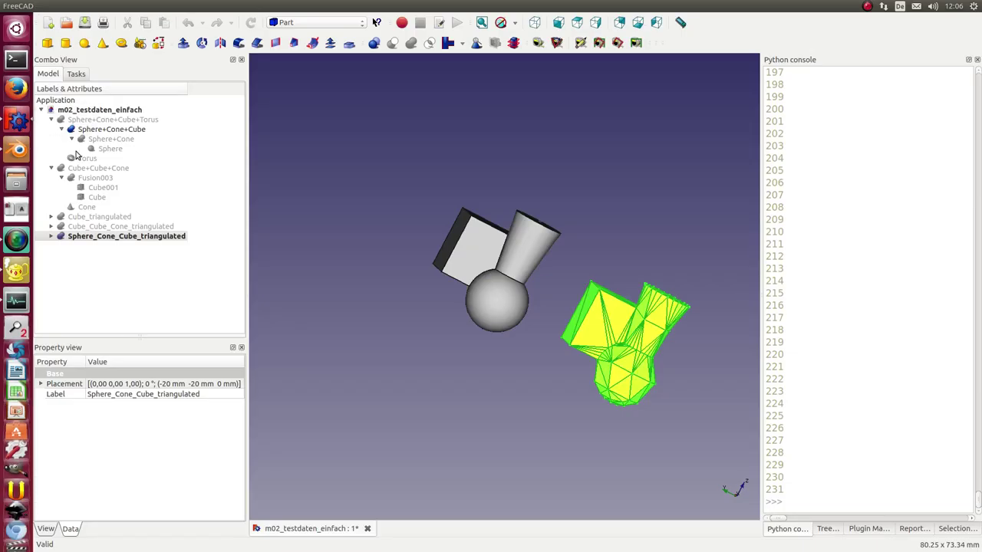
{"action": "left_click", "coordinate": [87, 158]}
{"action": "key", "text": "space"}
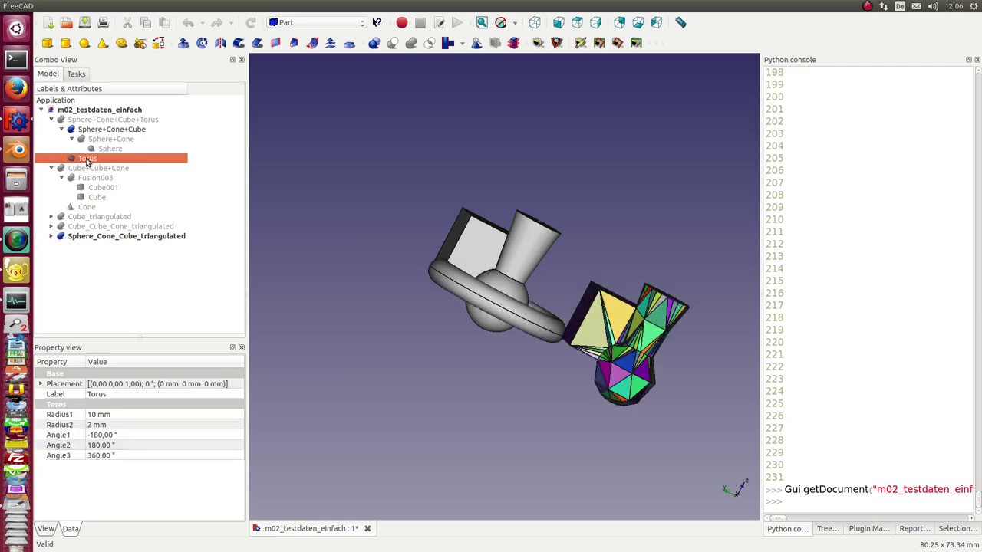
{"action": "left_click", "coordinate": [90, 130]}
{"action": "key", "text": "space"}
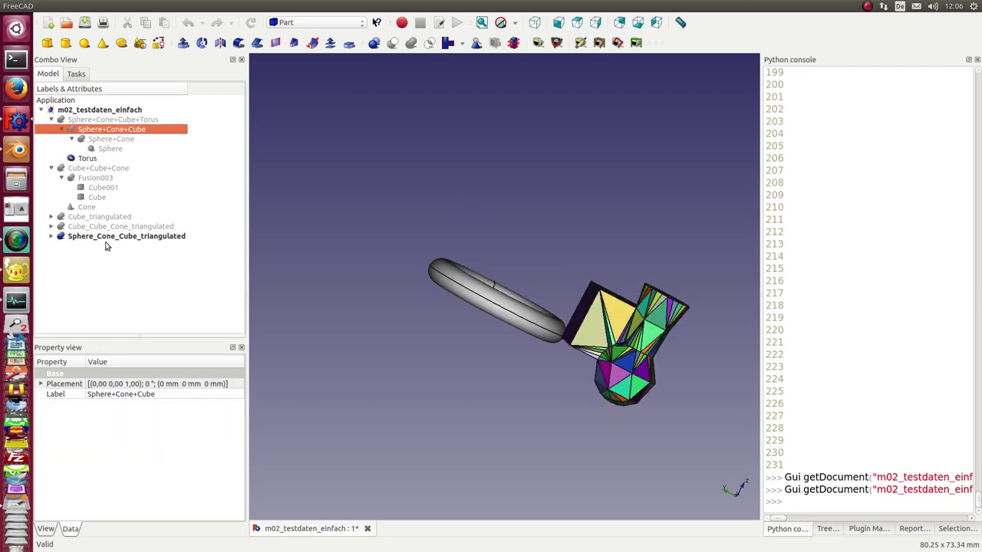
{"action": "left_click", "coordinate": [108, 236]}
{"action": "key", "text": "space"}
{"action": "left_click", "coordinate": [90, 161]}
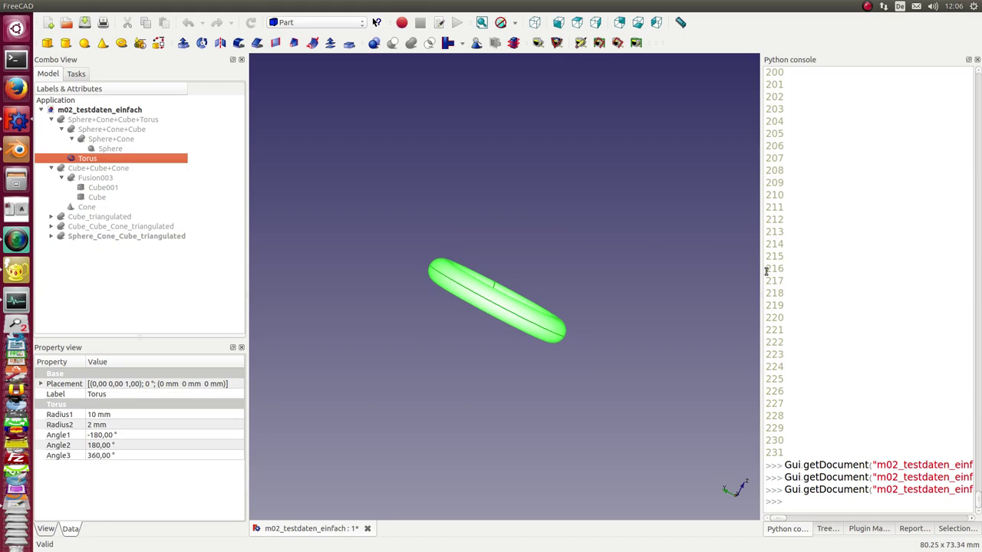
{"action": "left_click", "coordinate": [851, 345]}
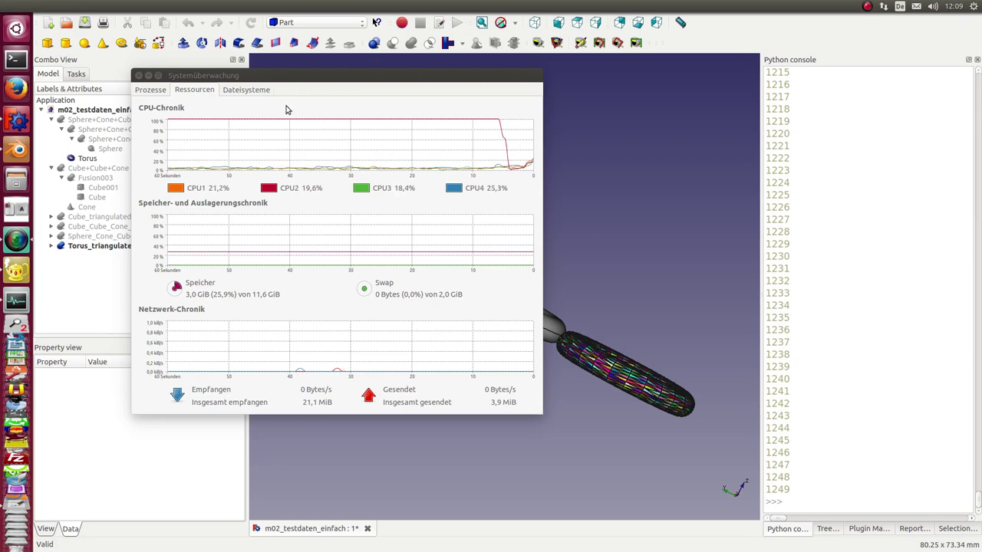
Move System Monitor aside, view both tori from above, select Torus_triangulated, then return to Blender.
{"action": "left_click_drag", "start_coordinate": [314, 76], "coordinate": [981, 91]}
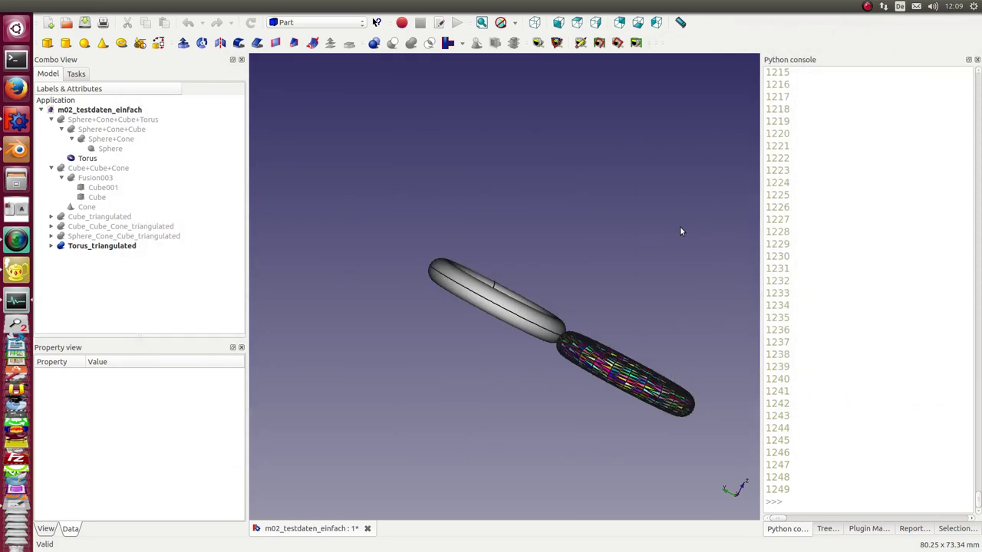
{"action": "mouse_move", "coordinate": [679, 227]}
{"action": "middle_mouse_down"}
{"action": "mouse_move", "coordinate": [536, 266]}
{"action": "mouse_move", "coordinate": [501, 161]}
{"action": "middle_mouse_up"}
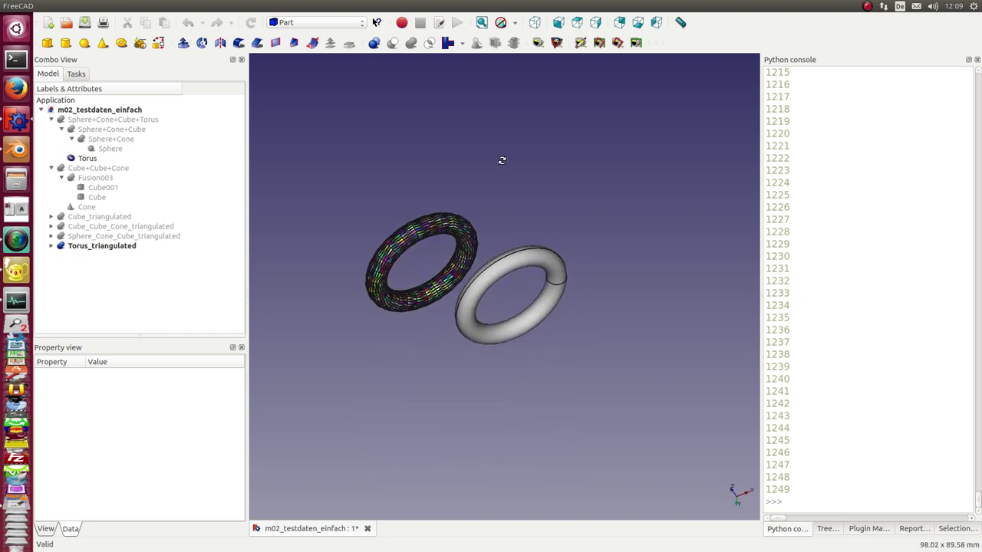
{"action": "left_click", "coordinate": [120, 247]}
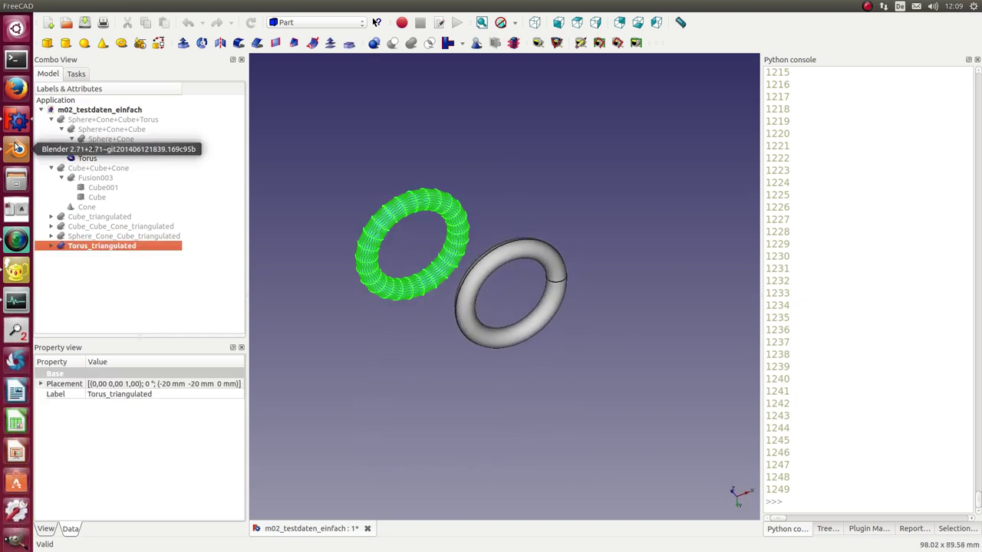
{"action": "left_click", "coordinate": [17, 149]}
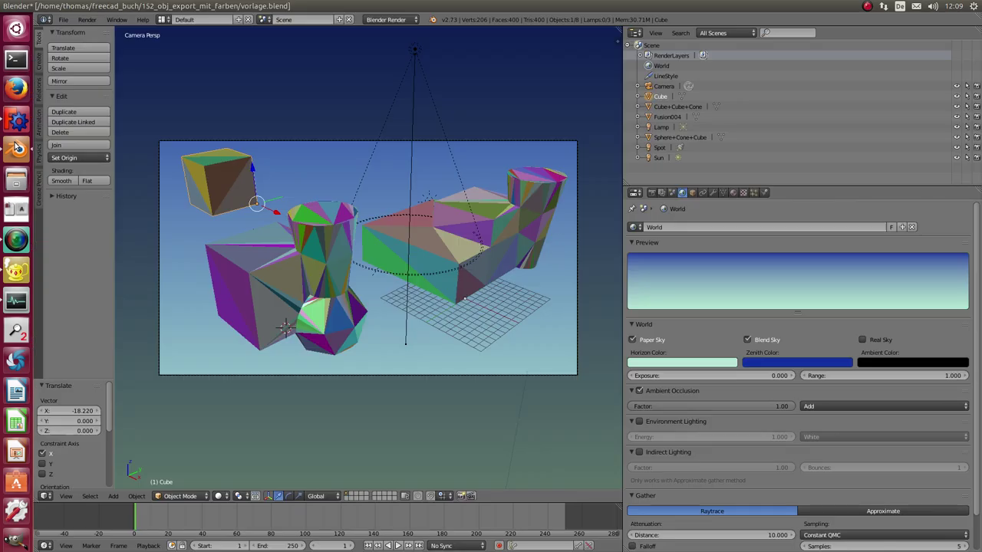
Import /tmp/Torus.obj into the Blender scene as a Wavefront OBJ.
{"action": "left_click", "coordinate": [64, 20]}
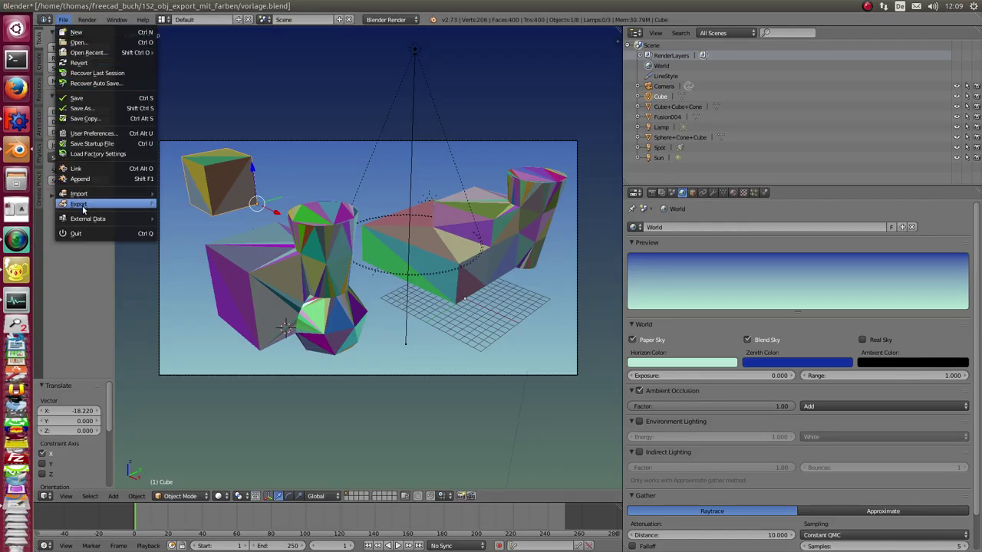
{"action": "mouse_move", "coordinate": [79, 194]}
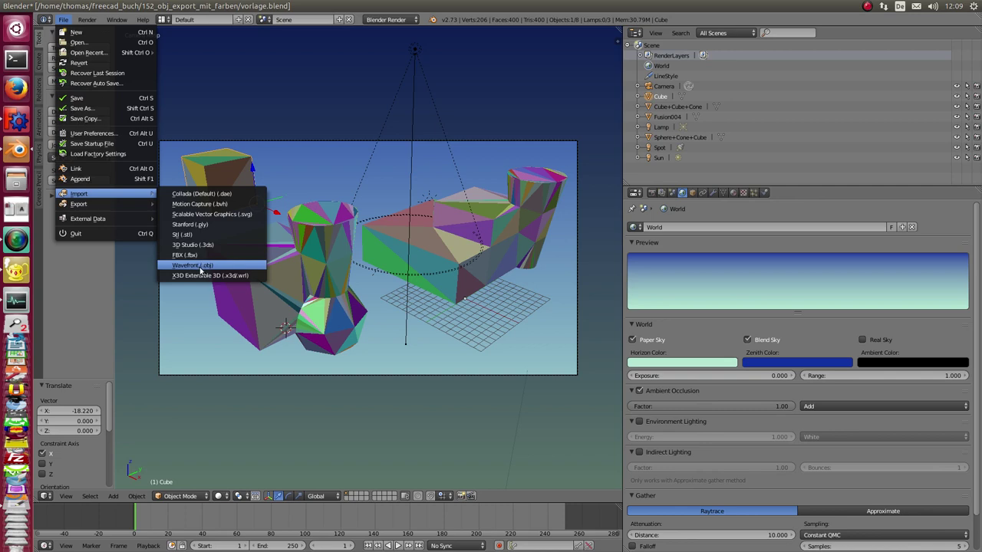
{"action": "left_click", "coordinate": [201, 266]}
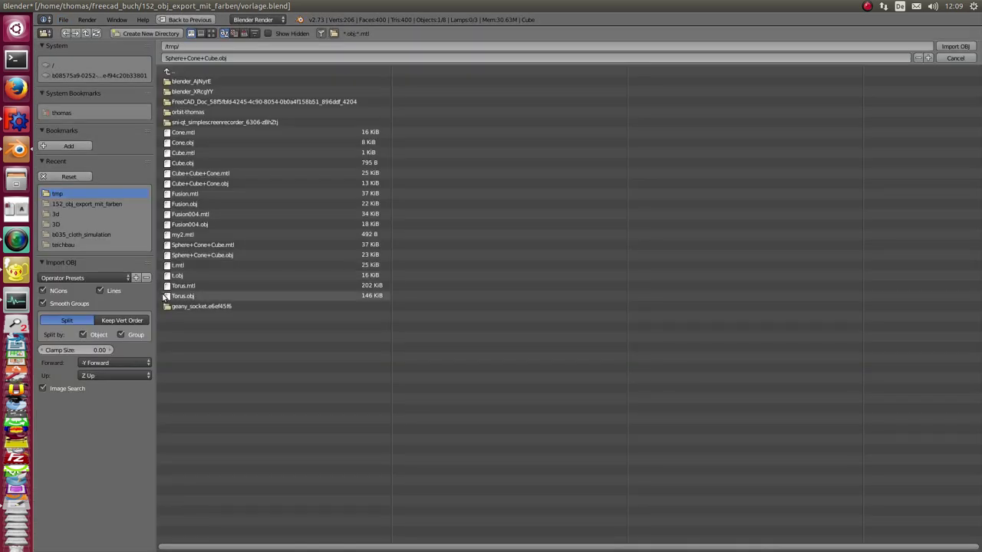
{"action": "left_click", "coordinate": [183, 297]}
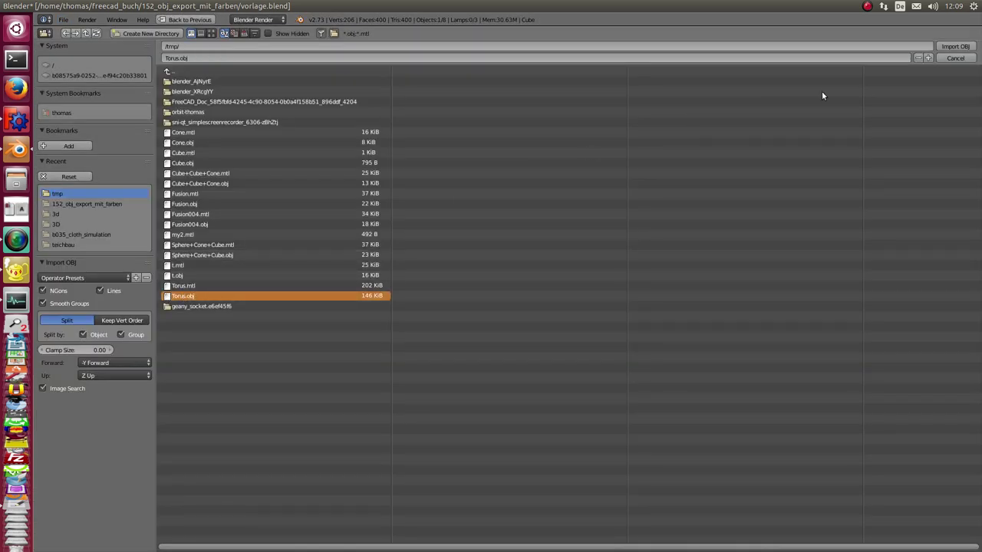
{"action": "left_click", "coordinate": [951, 47]}
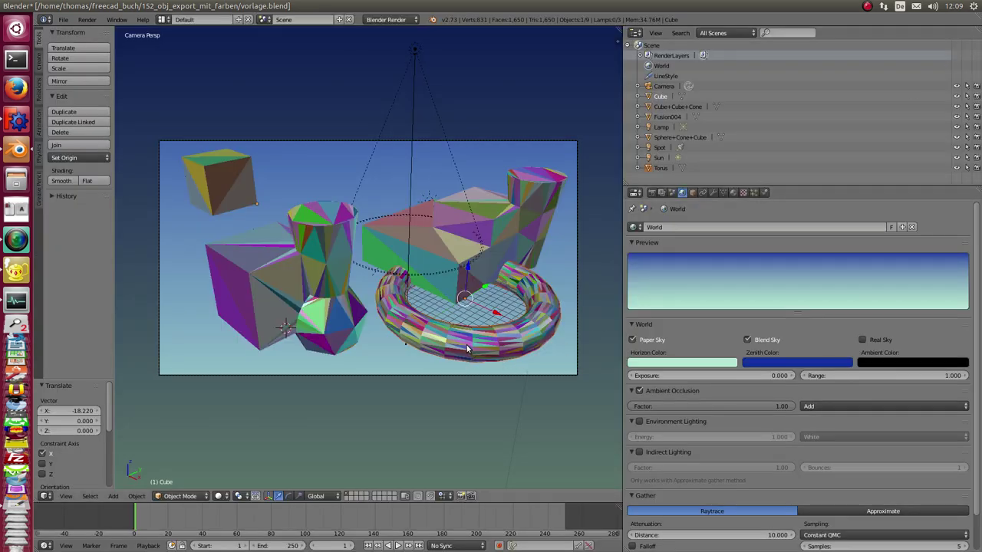
Raise the torus to Z 13.144, shift it to X -12.809, and render the scene.
{"action": "key", "text": "g"}
{"action": "key", "text": "z"}
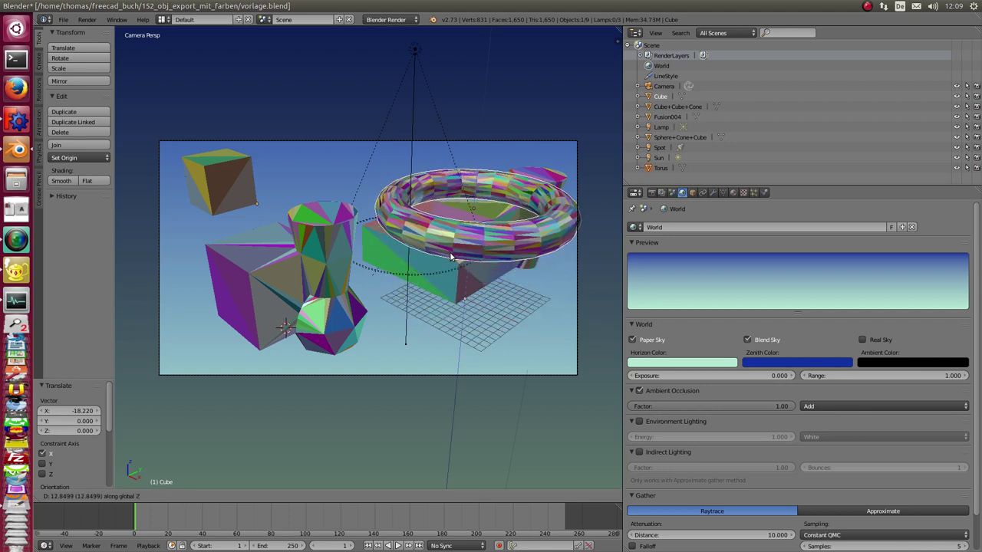
{"action": "left_click", "coordinate": [447, 254]}
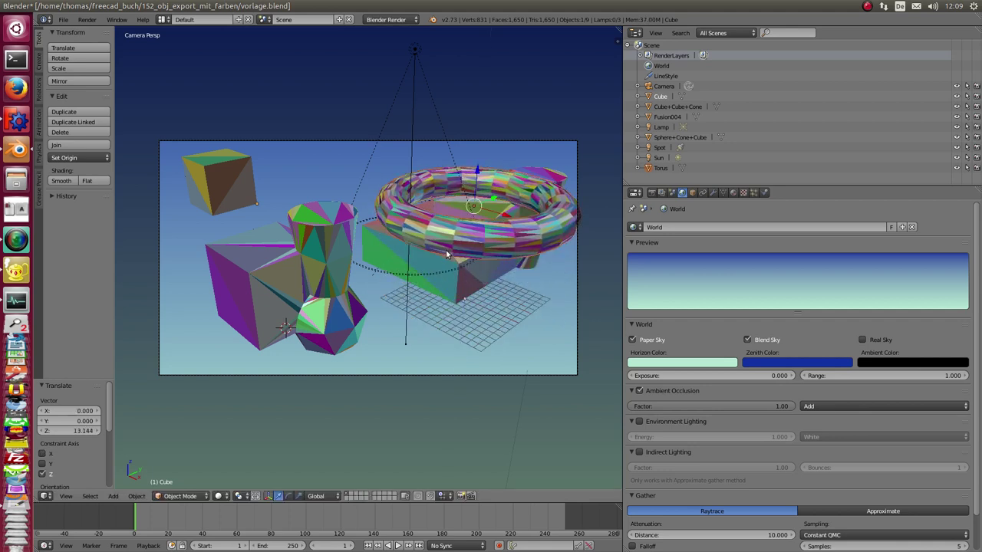
{"action": "key", "text": "g"}
{"action": "key", "text": "x"}
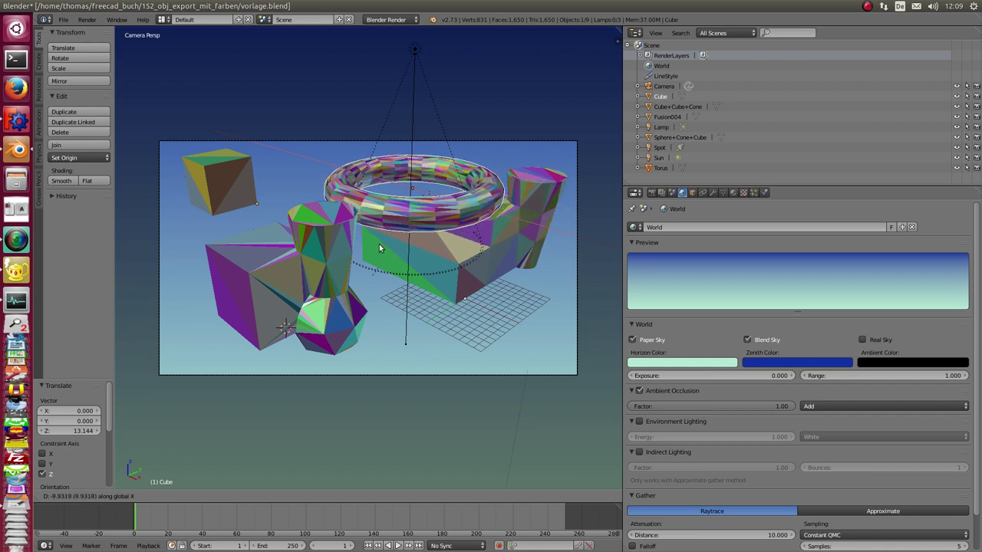
{"action": "left_click", "coordinate": [368, 239]}
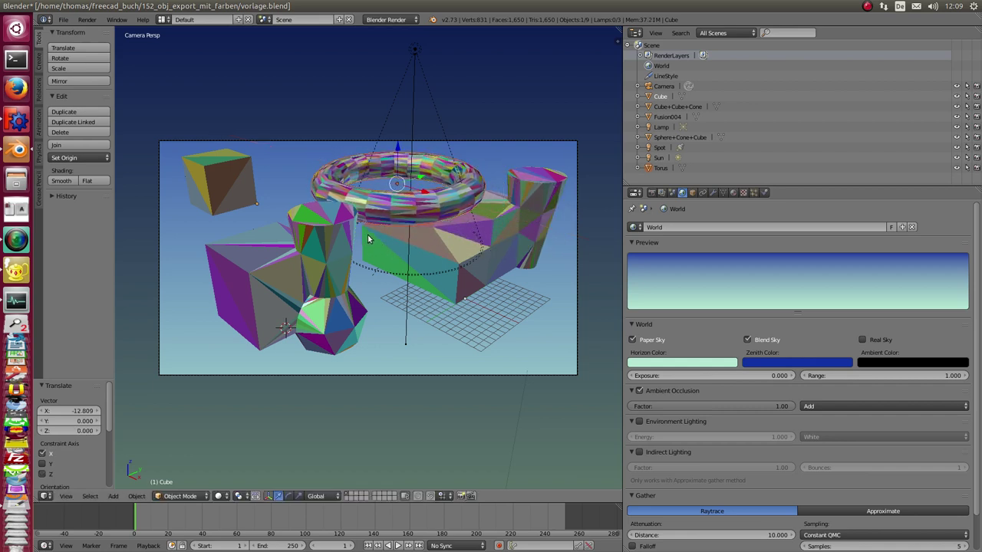
{"action": "key", "text": "F12"}
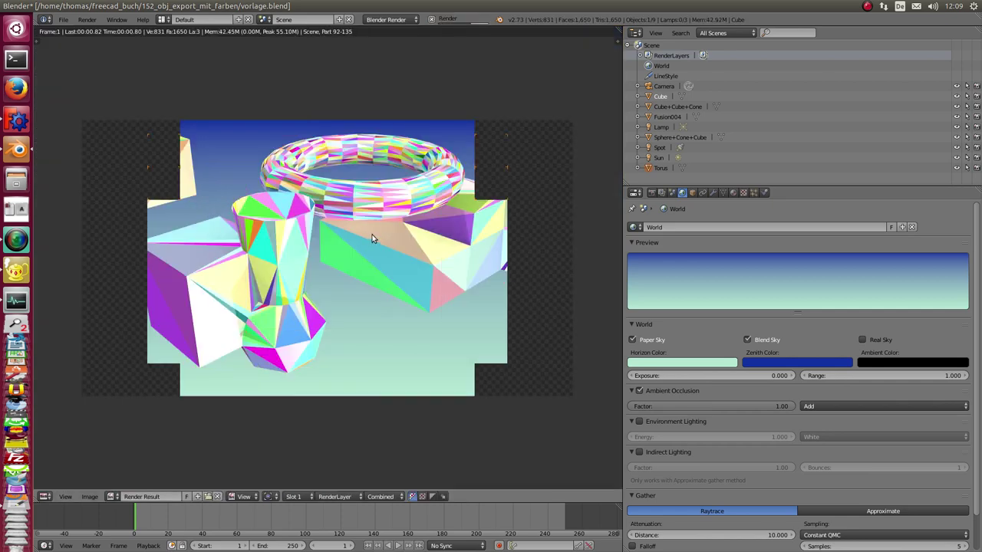